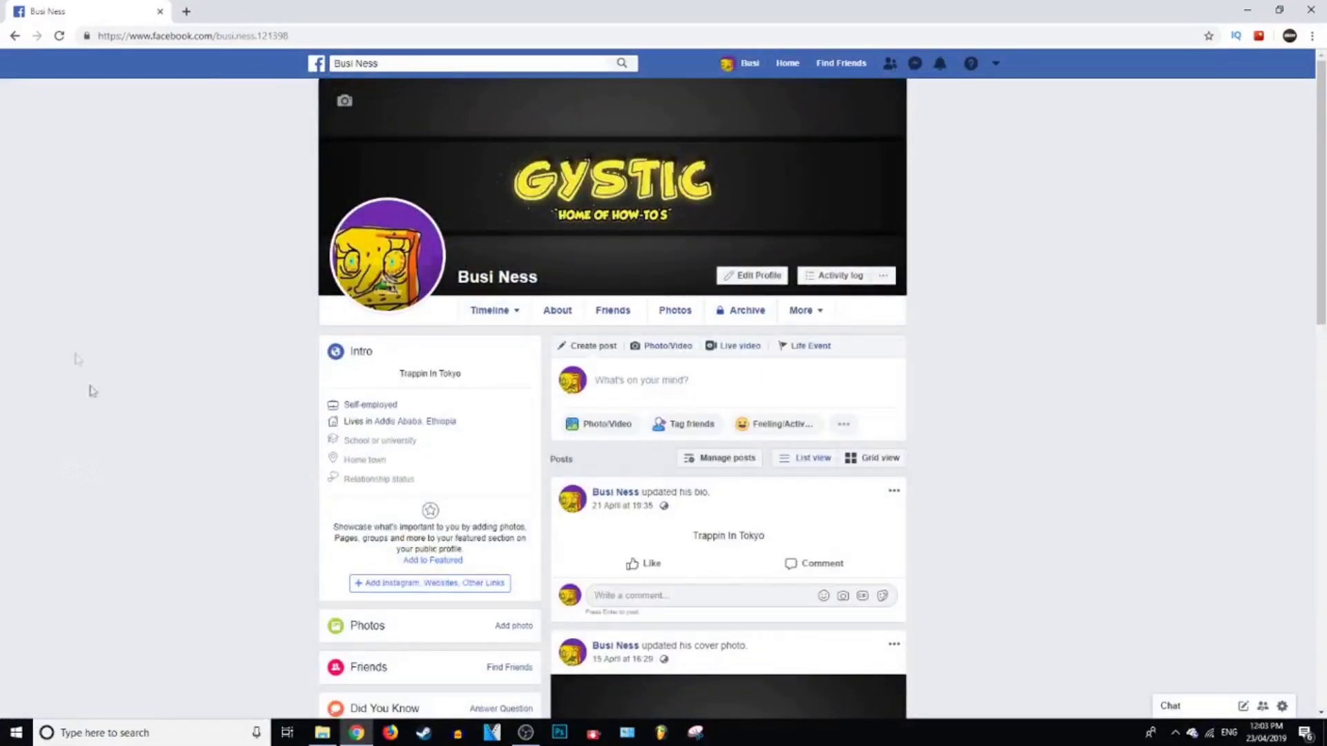
- Open Settings from the account menu in the top bar
{"action": "left_click", "coordinate": [995, 65]}
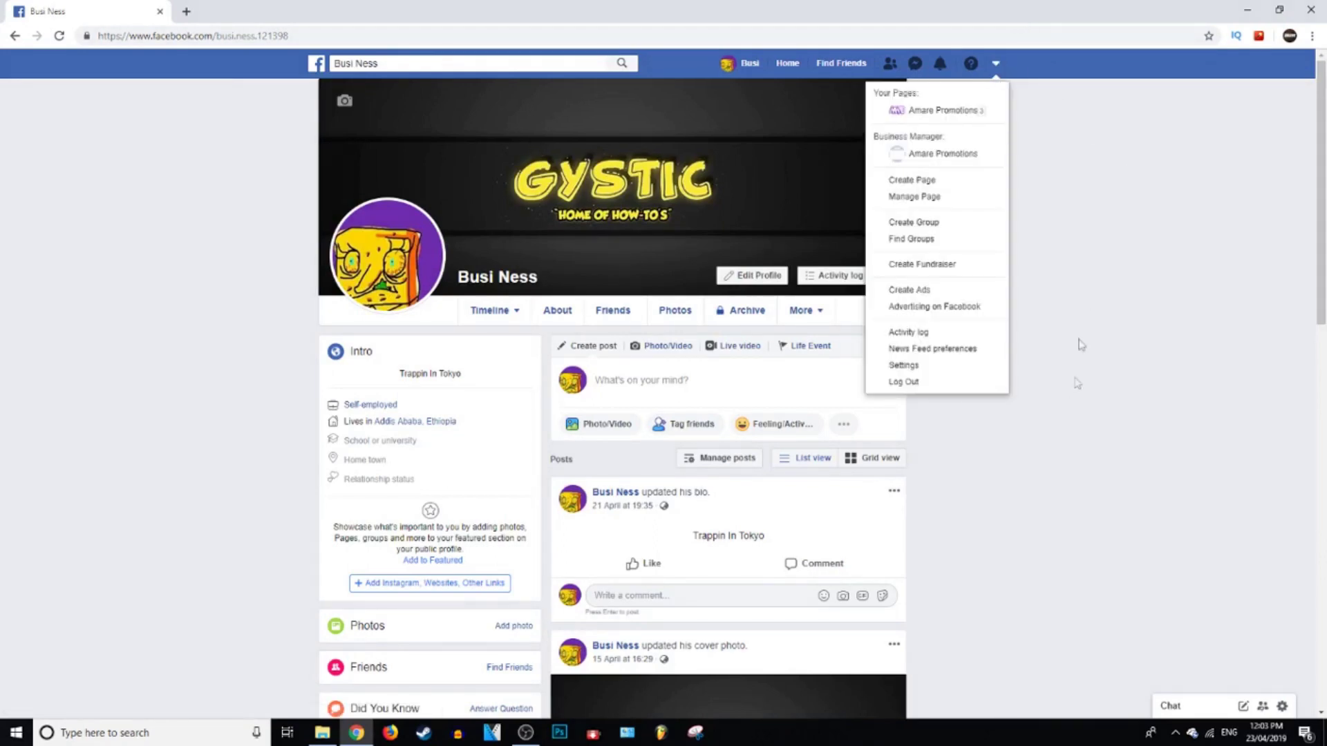
{"action": "left_click", "coordinate": [963, 365]}
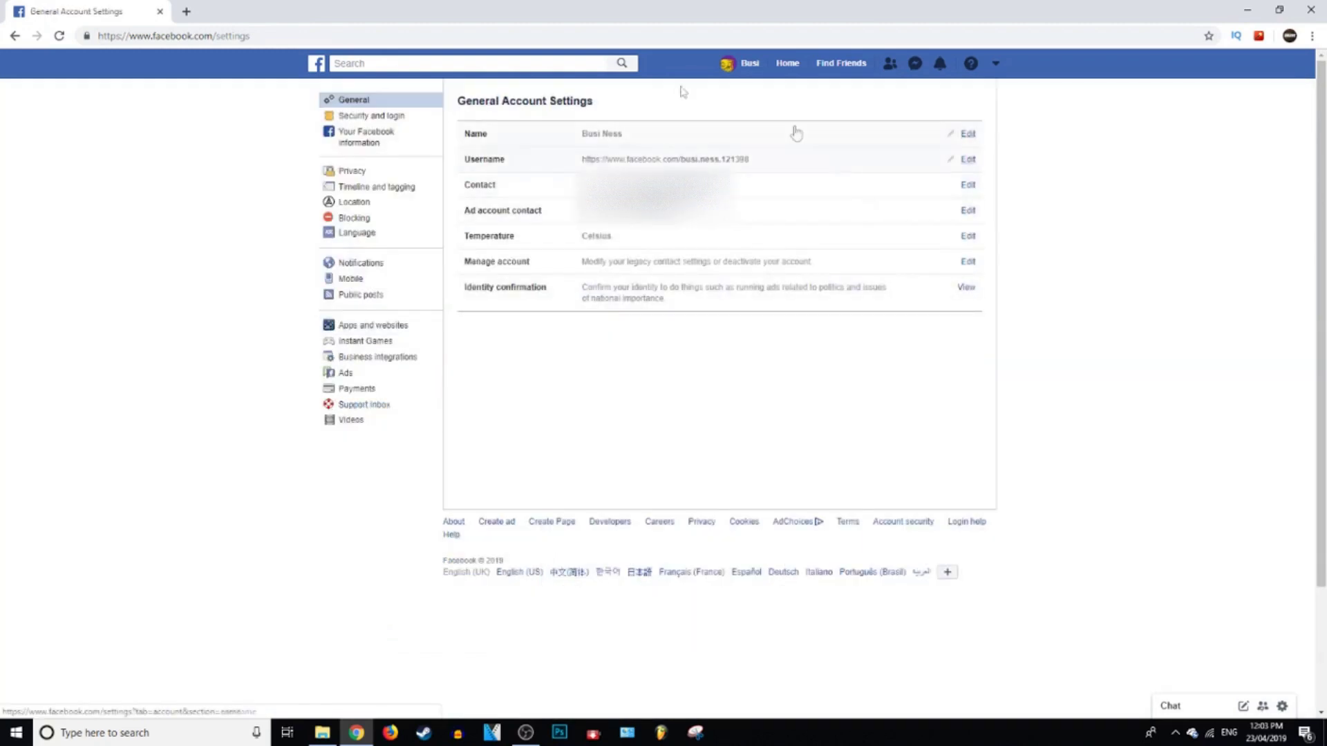
- Go to Privacy settings and set the audience for future posts to Only me
{"action": "left_click", "coordinate": [370, 175]}
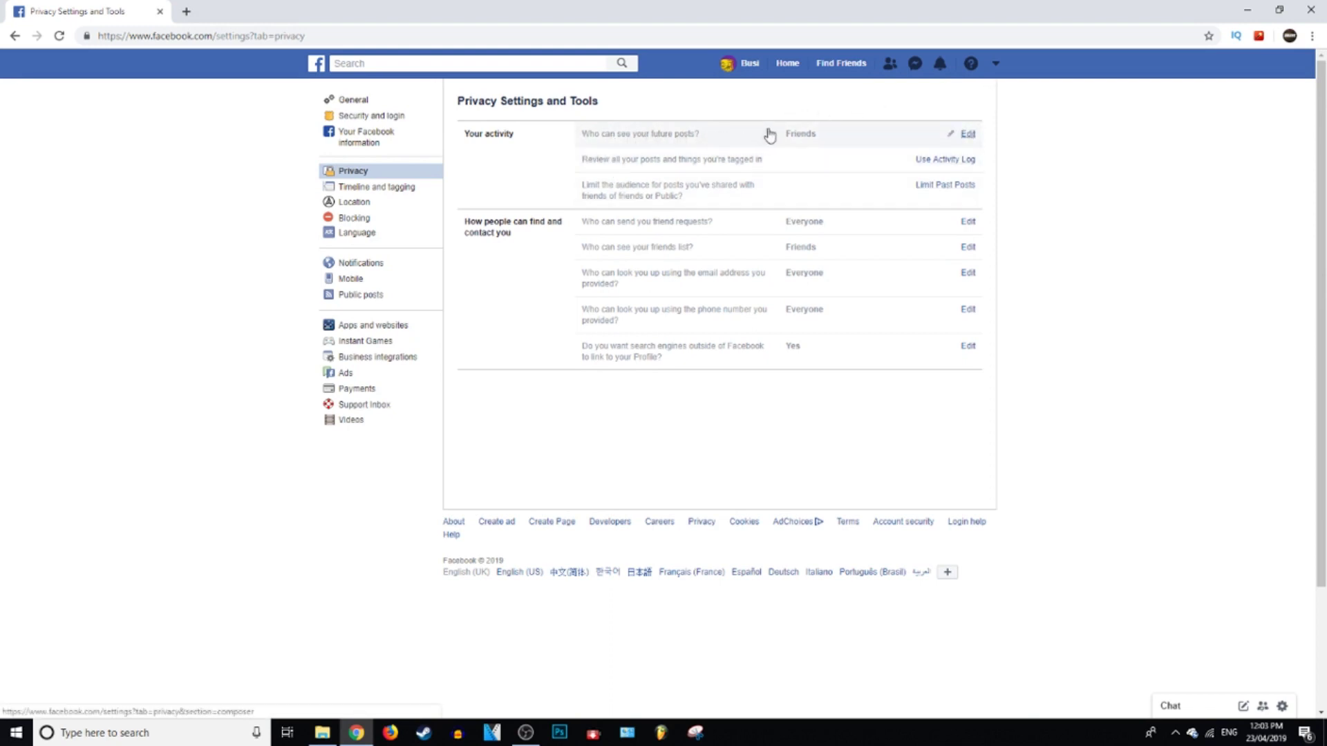
{"action": "left_click", "coordinate": [967, 136]}
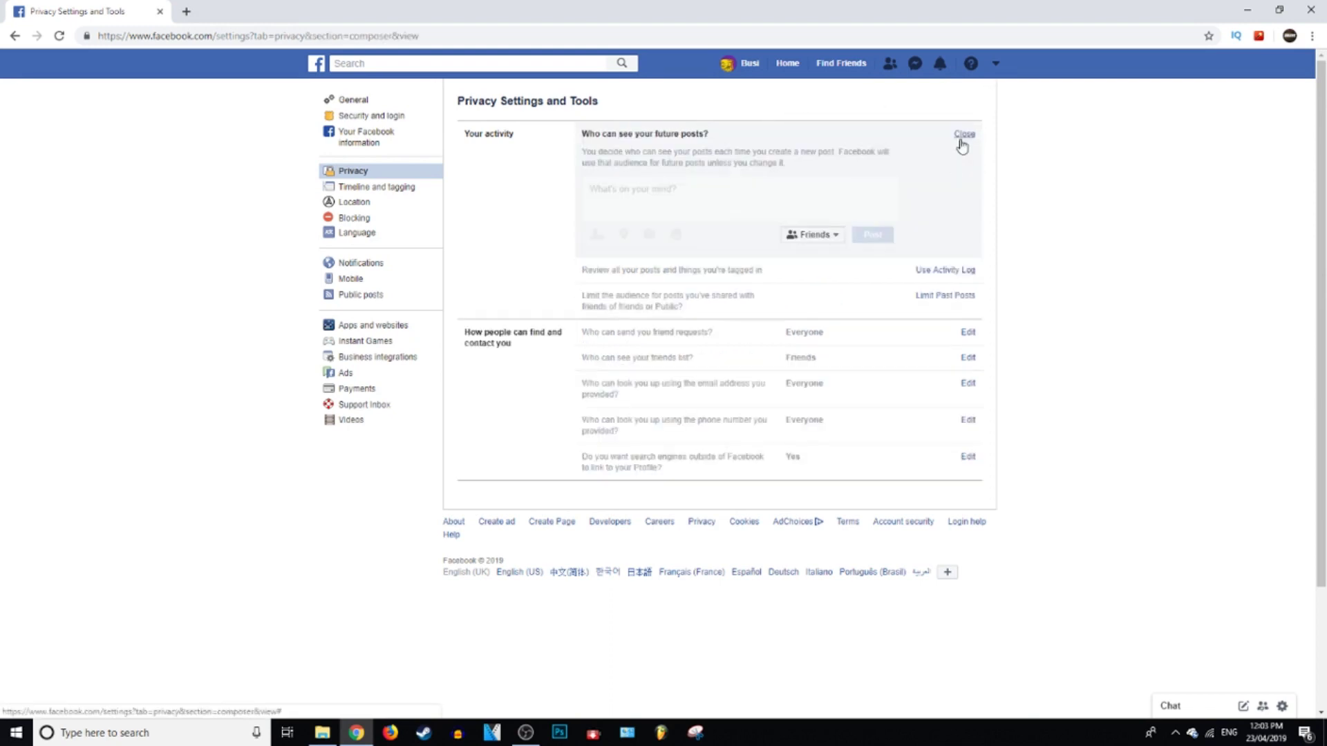
{"action": "left_click", "coordinate": [811, 234]}
{"action": "left_click", "coordinate": [793, 470]}
{"action": "left_click", "coordinate": [965, 133]}
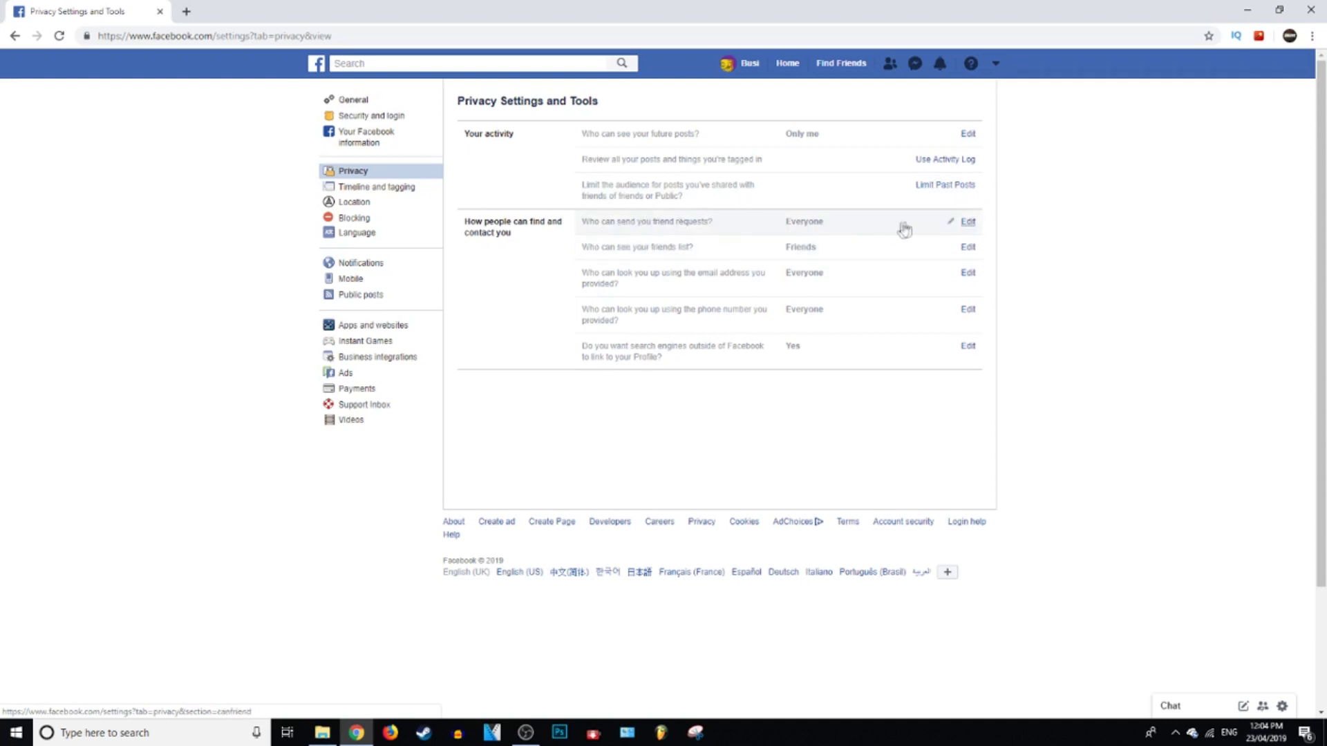
- Set 'Who can send you friend requests?' to Friends of friends
{"action": "left_click", "coordinate": [968, 221]}
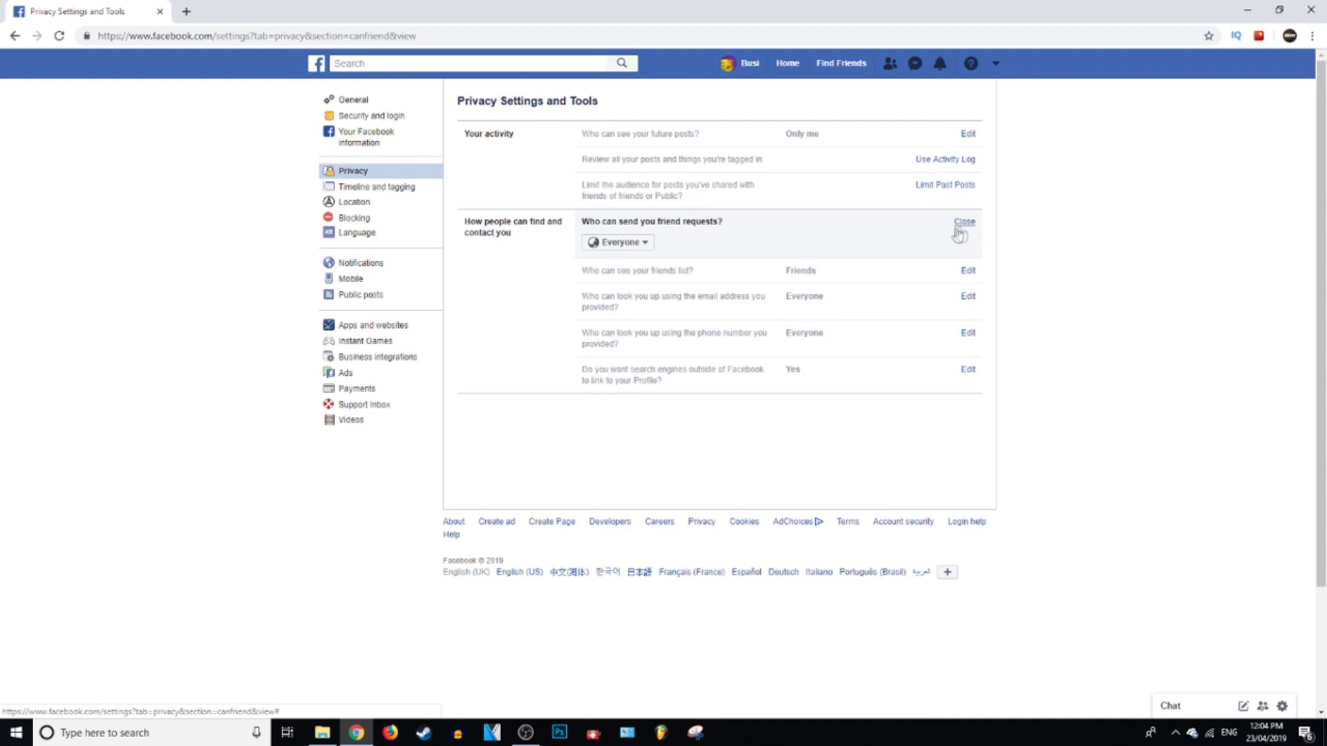
{"action": "left_click", "coordinate": [596, 243]}
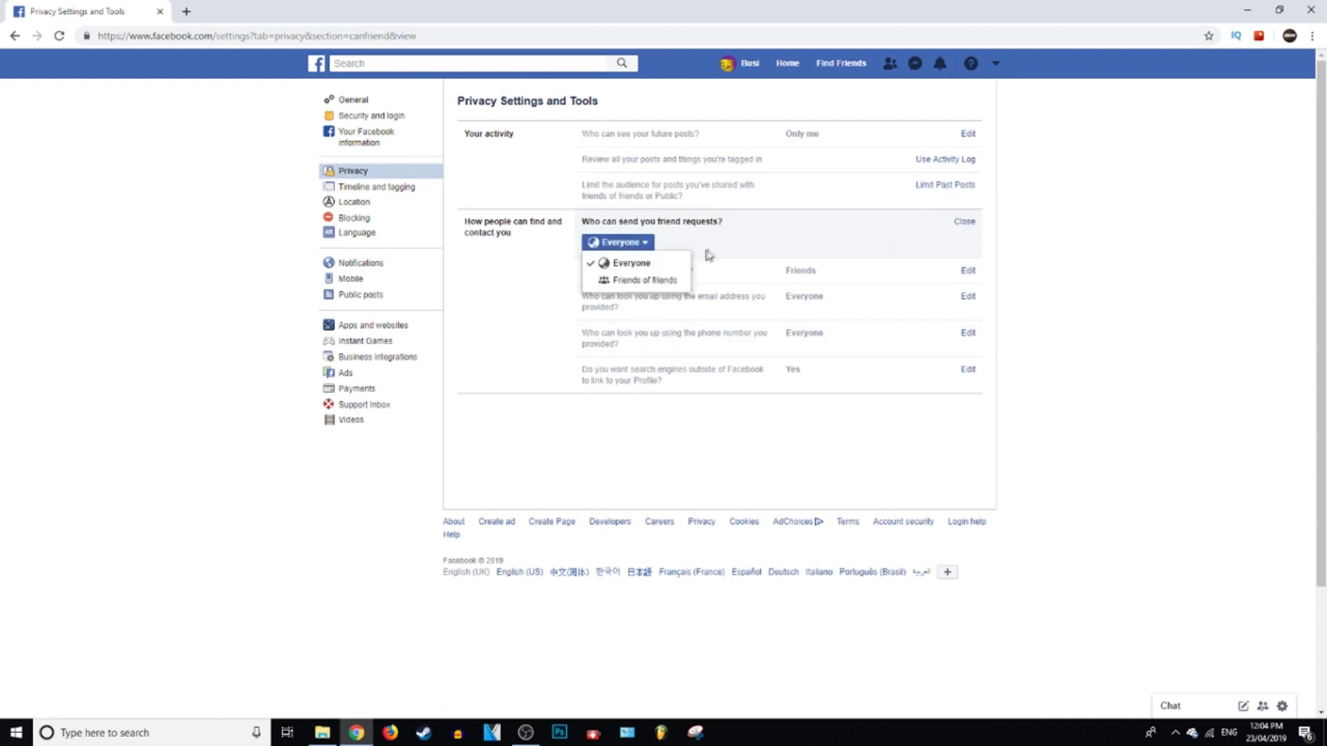
{"action": "left_click", "coordinate": [661, 287]}
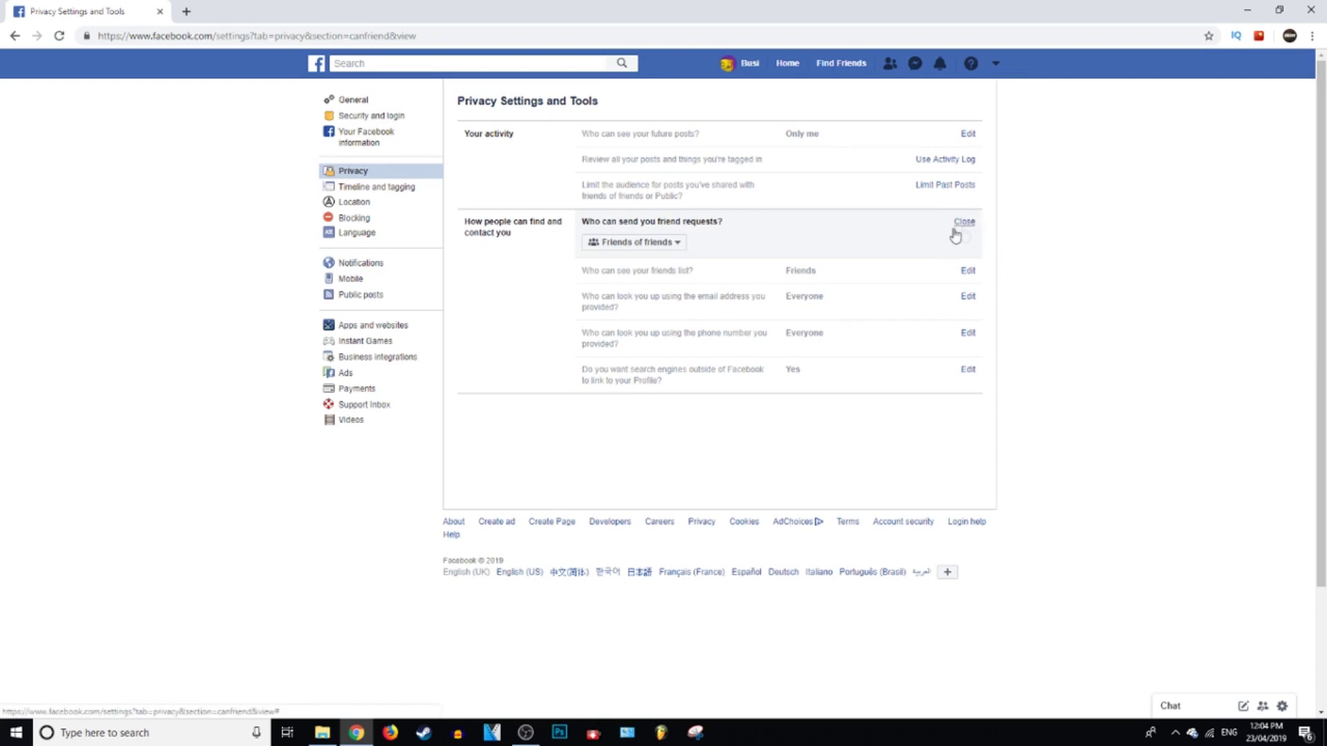
{"action": "left_click", "coordinate": [665, 244]}
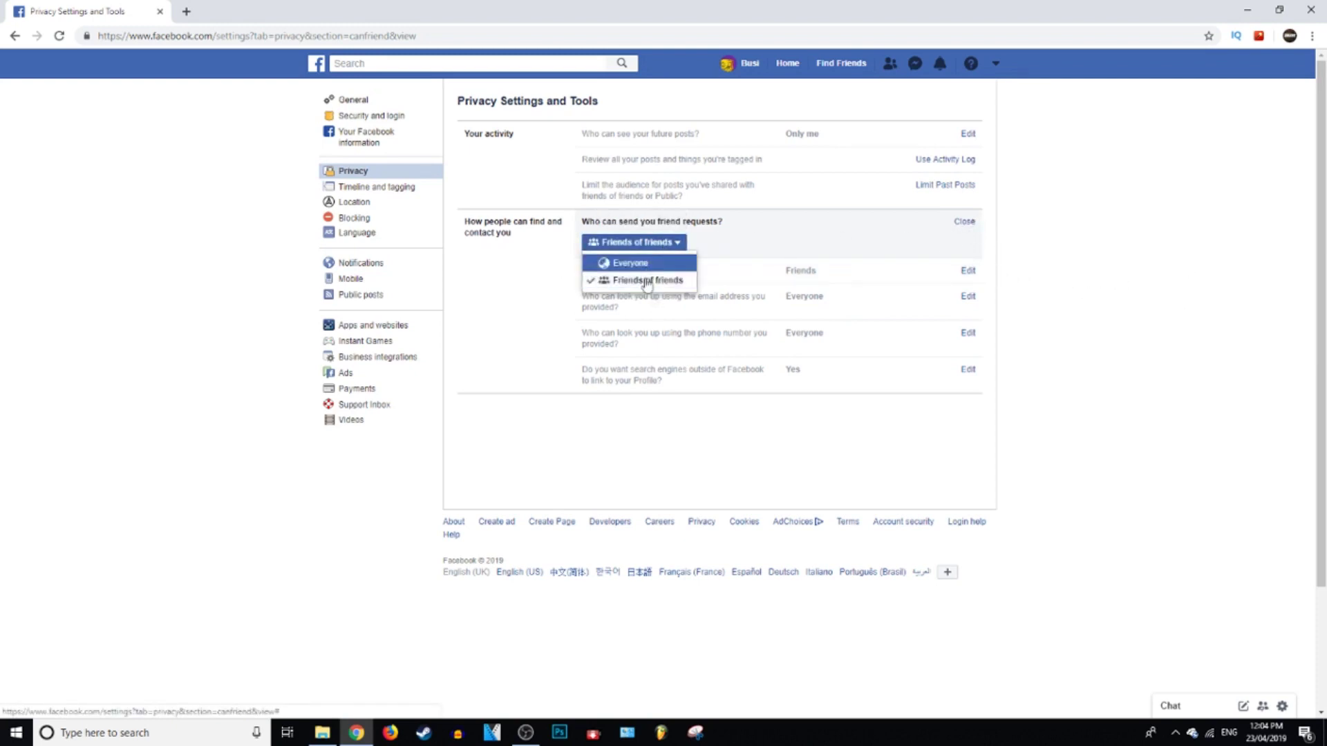
{"action": "left_click", "coordinate": [1166, 227]}
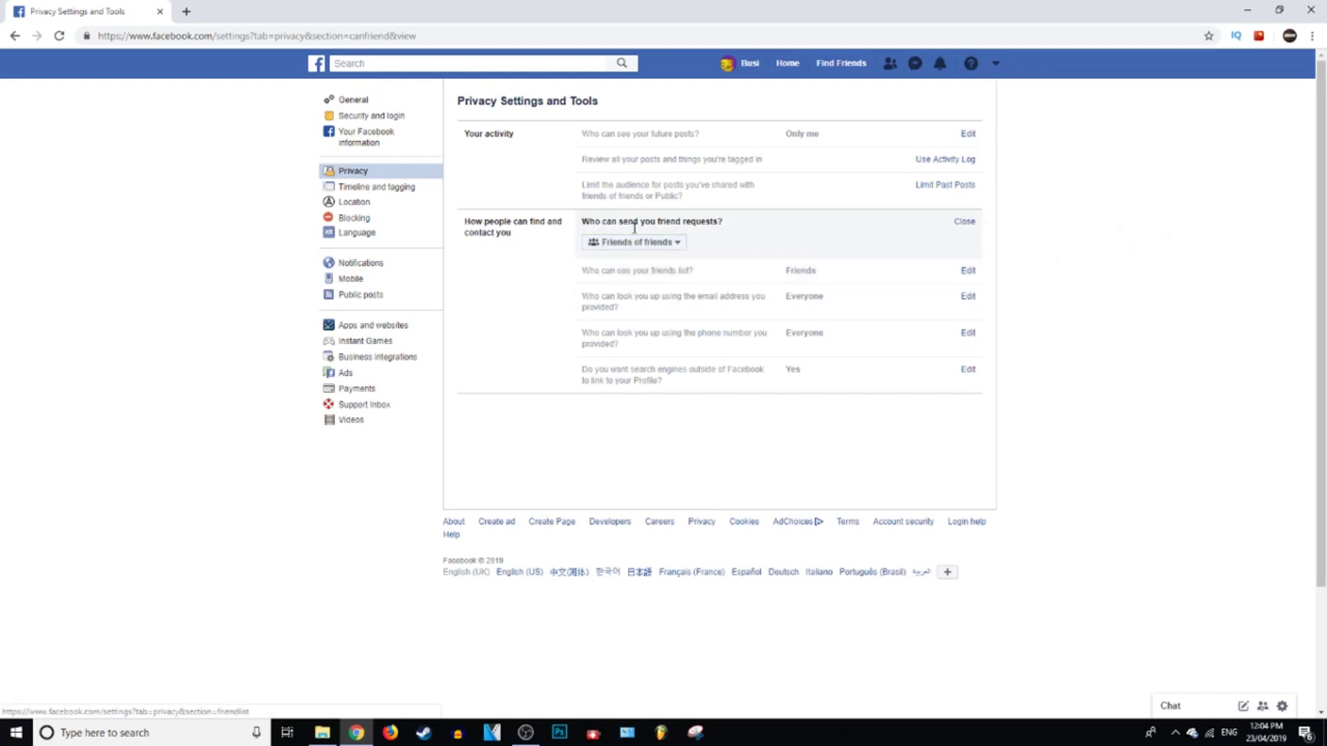
- Set the friends list audience to Only me and close its editor
{"action": "left_click", "coordinate": [968, 273]}
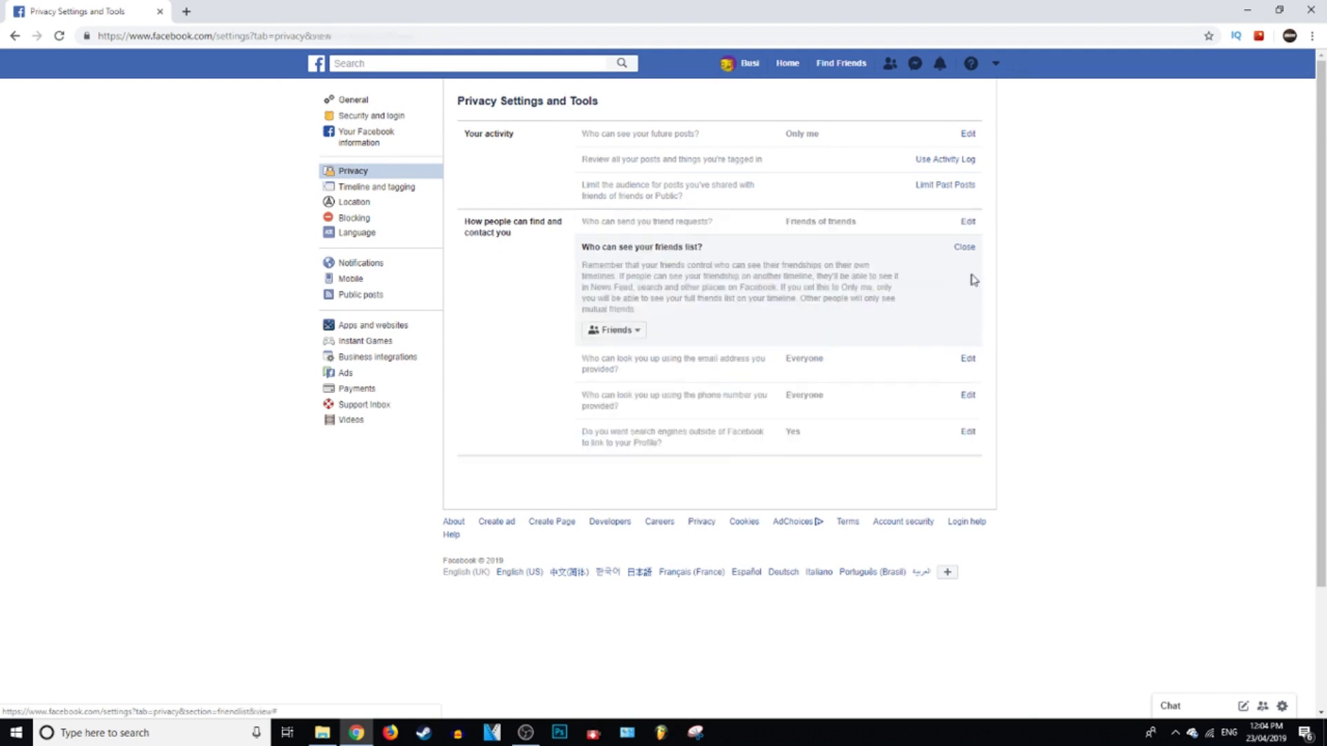
{"action": "left_click", "coordinate": [615, 332]}
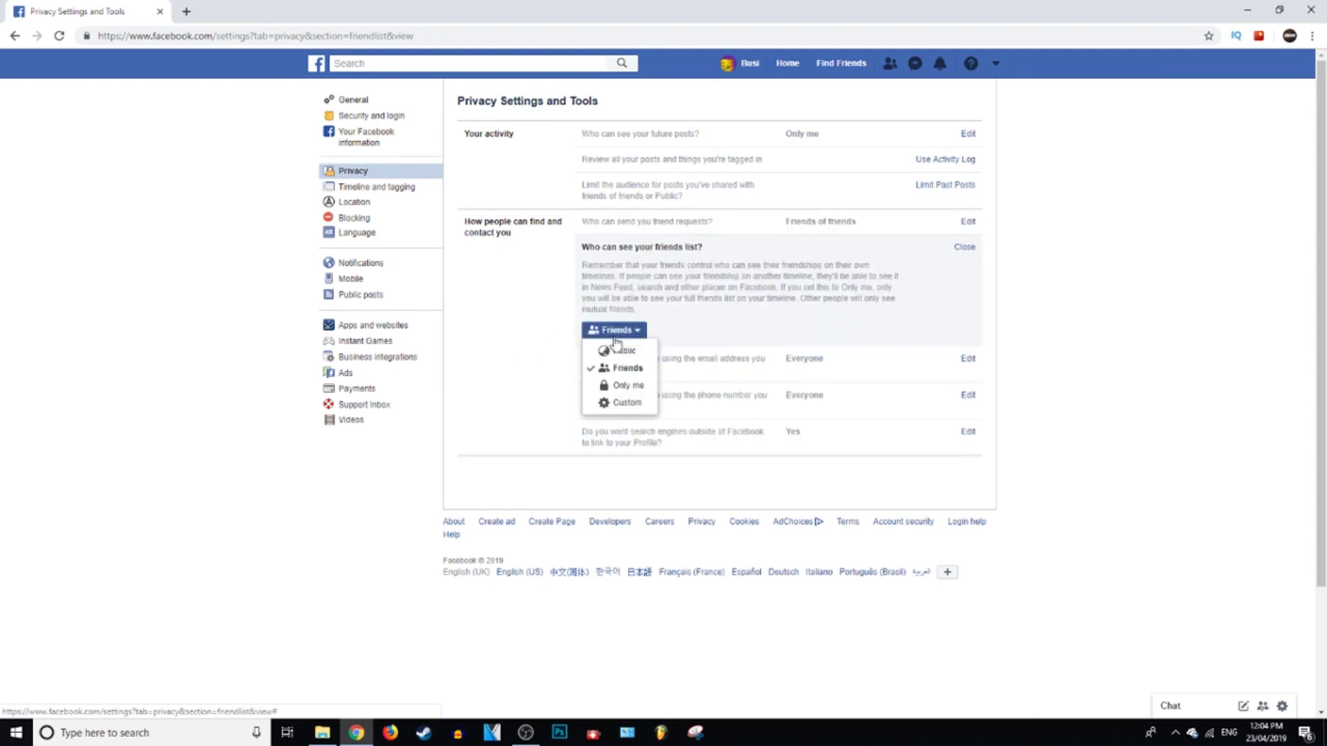
{"action": "left_click", "coordinate": [628, 386]}
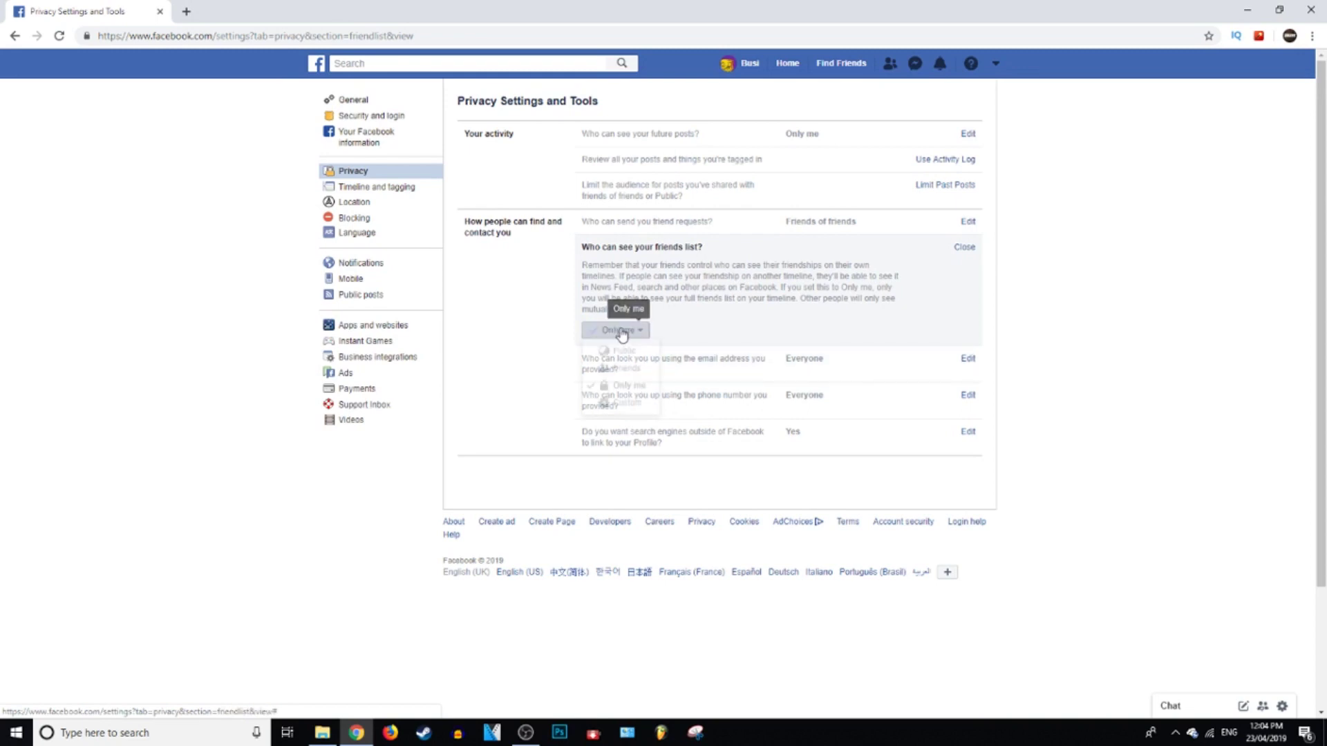
{"action": "left_click", "coordinate": [617, 332]}
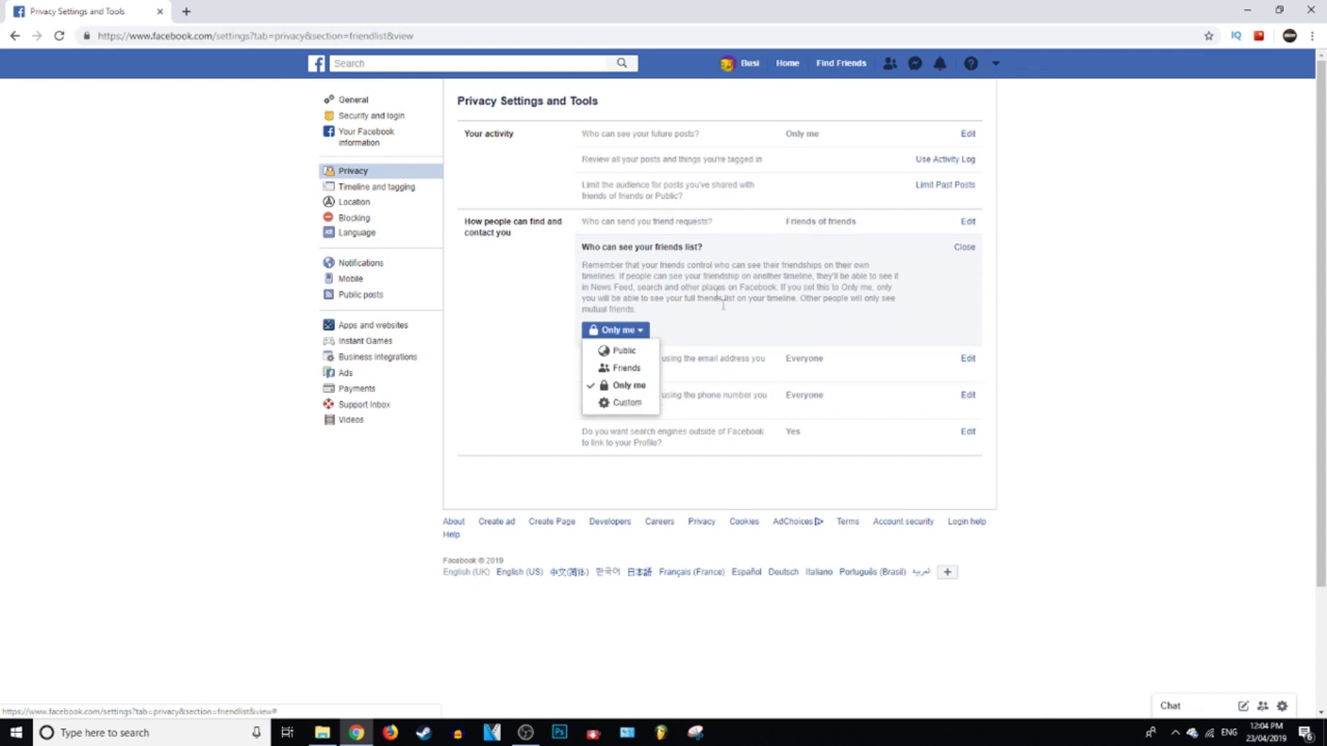
{"action": "left_click", "coordinate": [628, 386]}
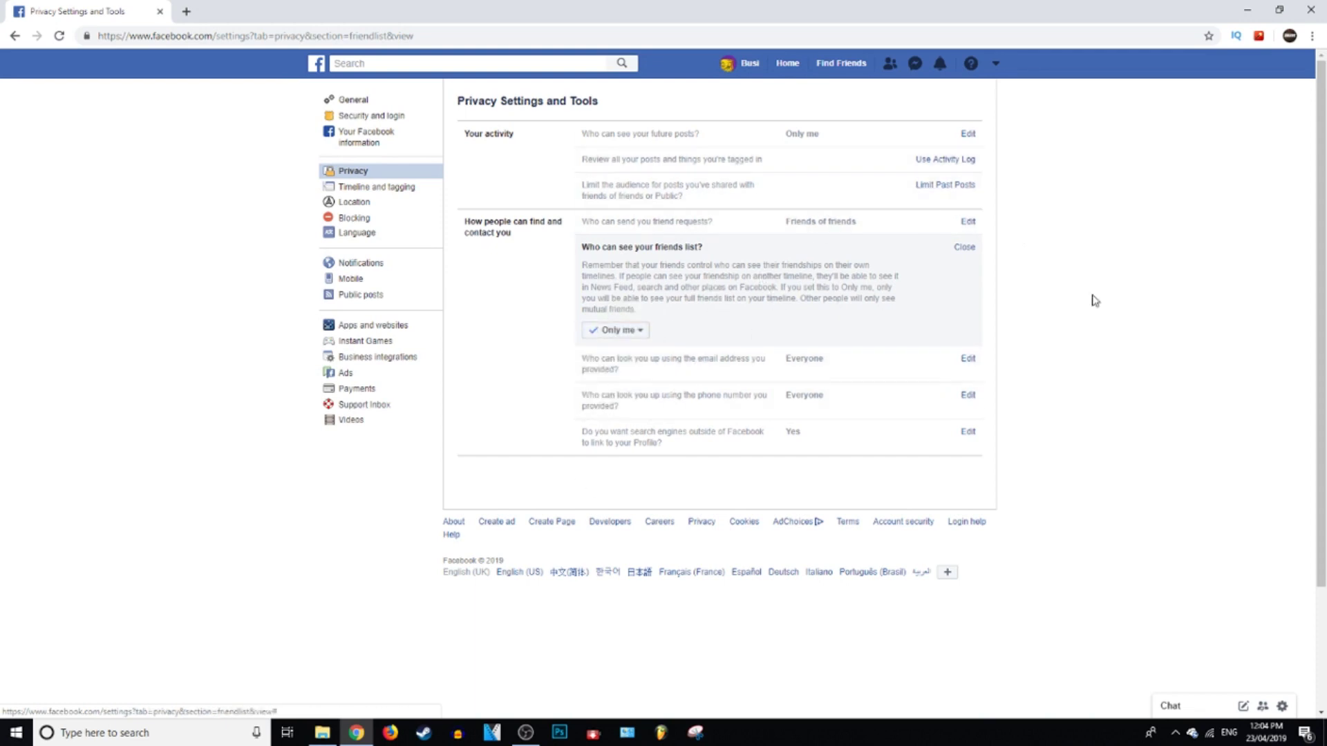
{"action": "left_click", "coordinate": [965, 248]}
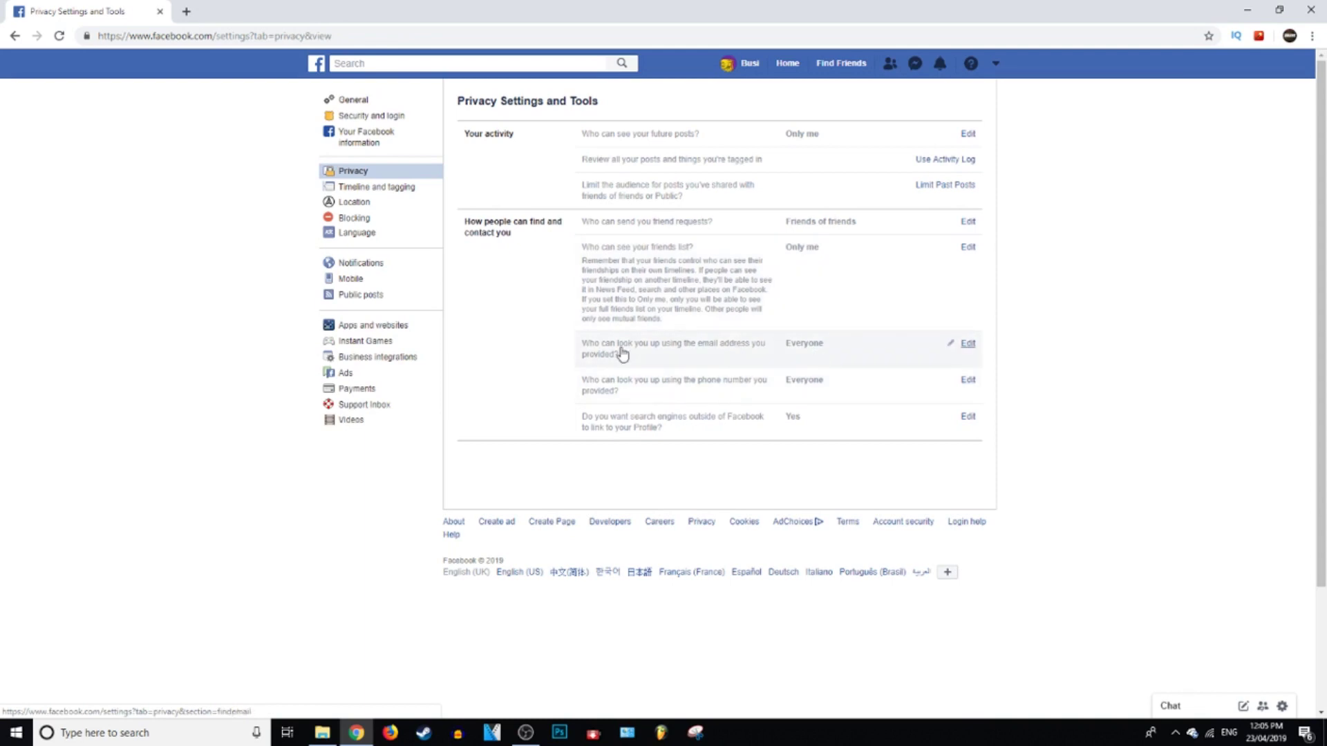
- Set the email and phone-number lookup audiences both to Friends
{"action": "left_click", "coordinate": [965, 343]}
{"action": "left_click", "coordinate": [615, 381]}
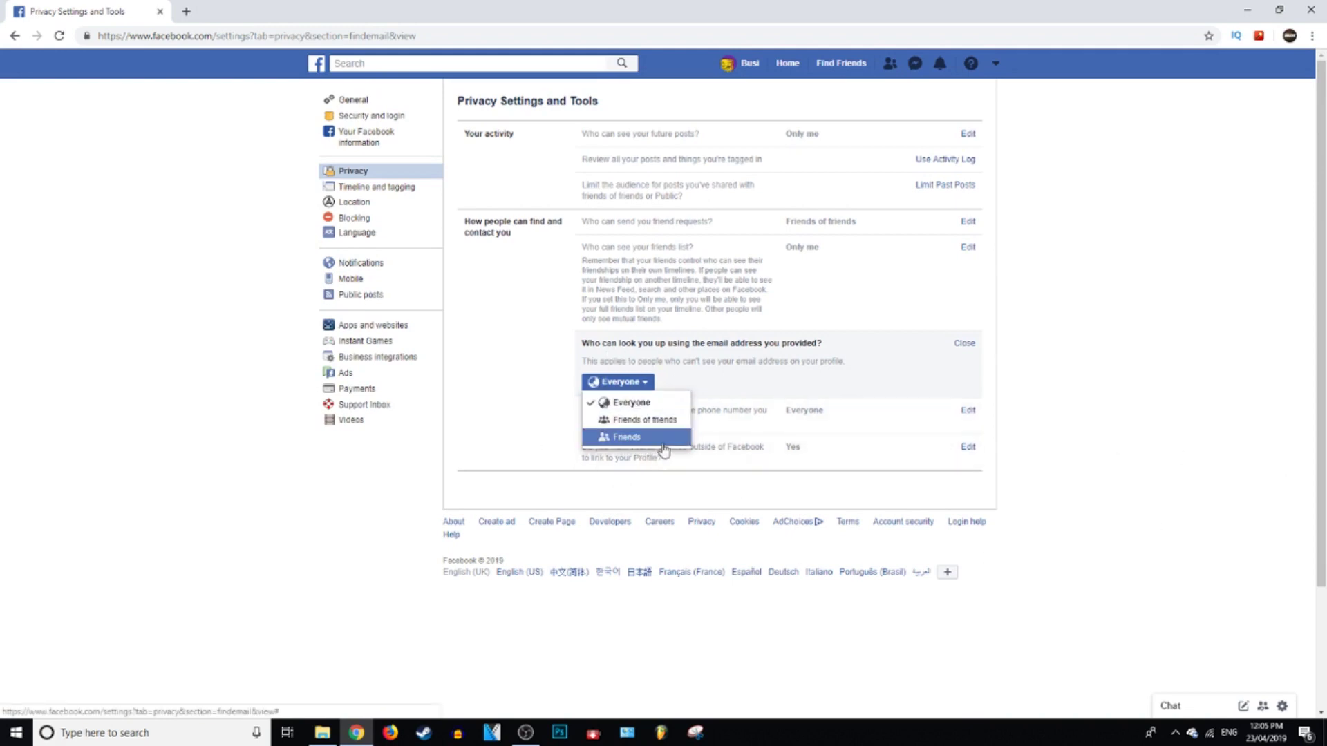
{"action": "left_click", "coordinate": [664, 440]}
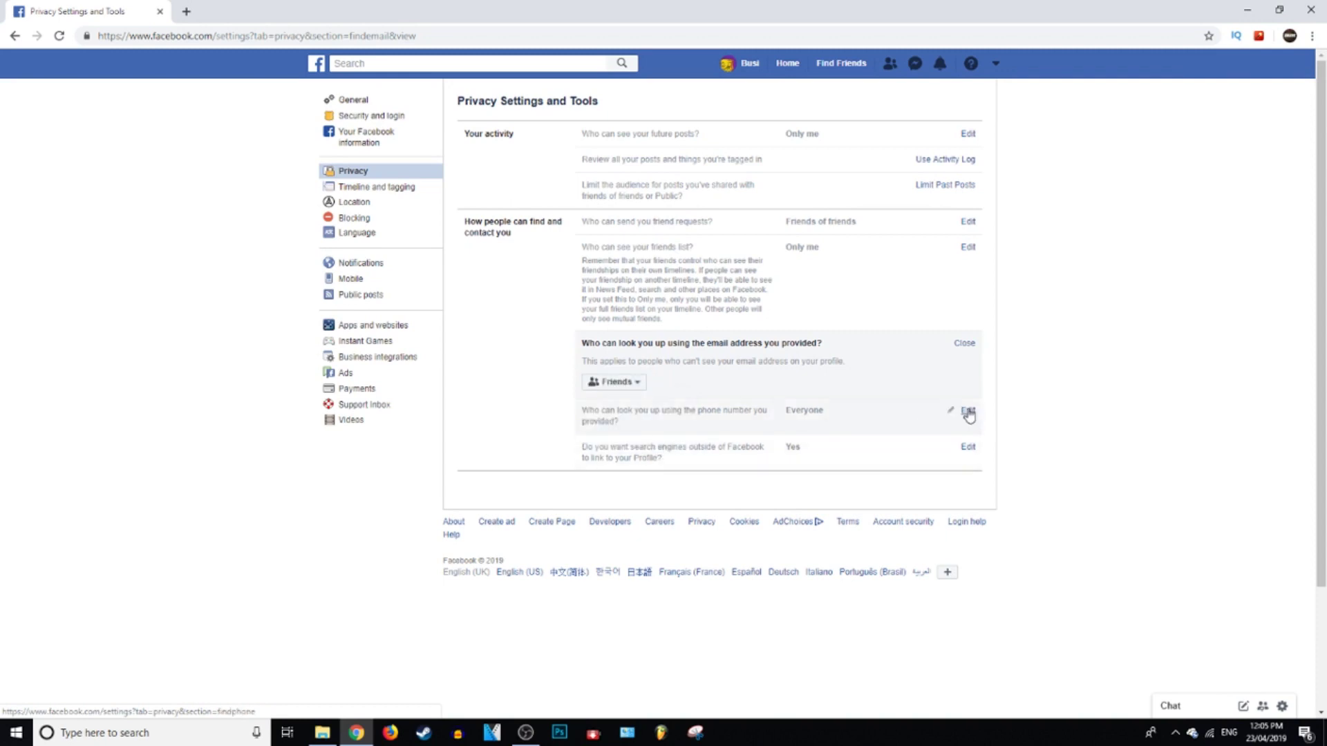
{"action": "left_click", "coordinate": [969, 411]}
{"action": "left_click", "coordinate": [628, 419]}
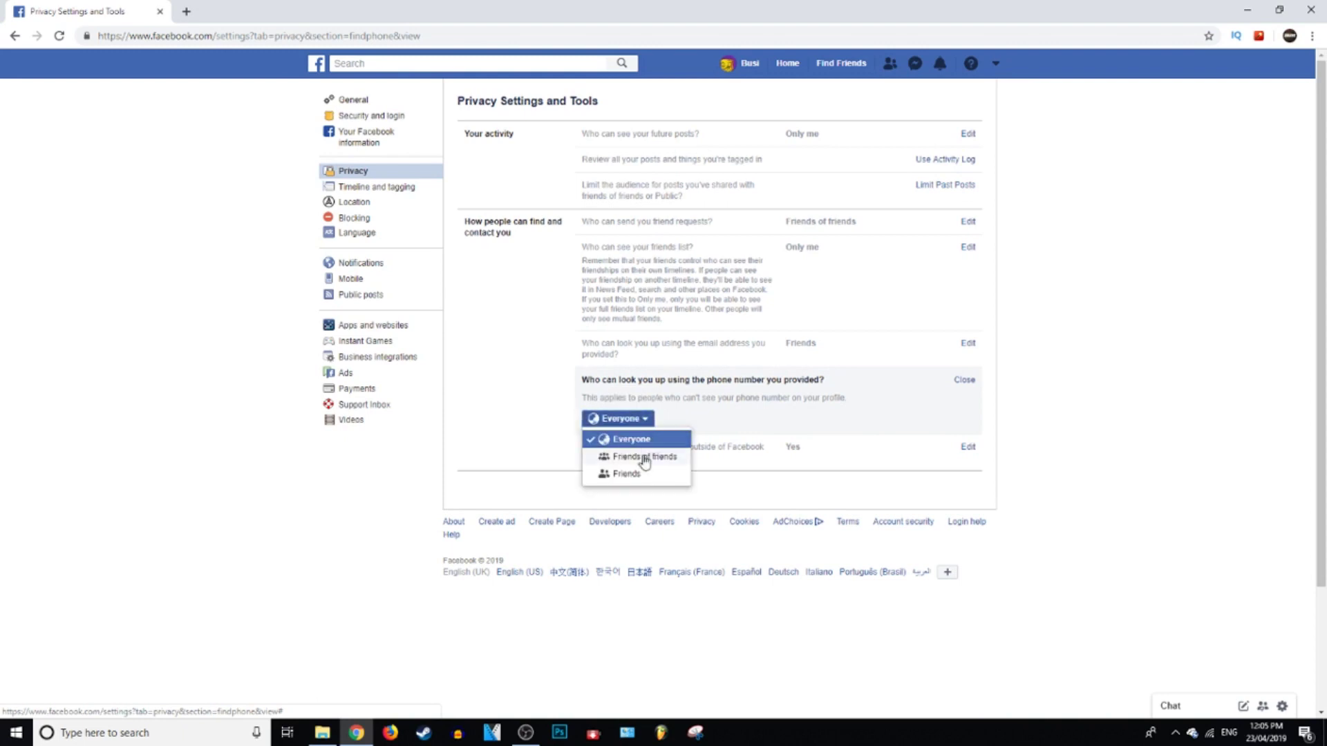
{"action": "left_click", "coordinate": [656, 473]}
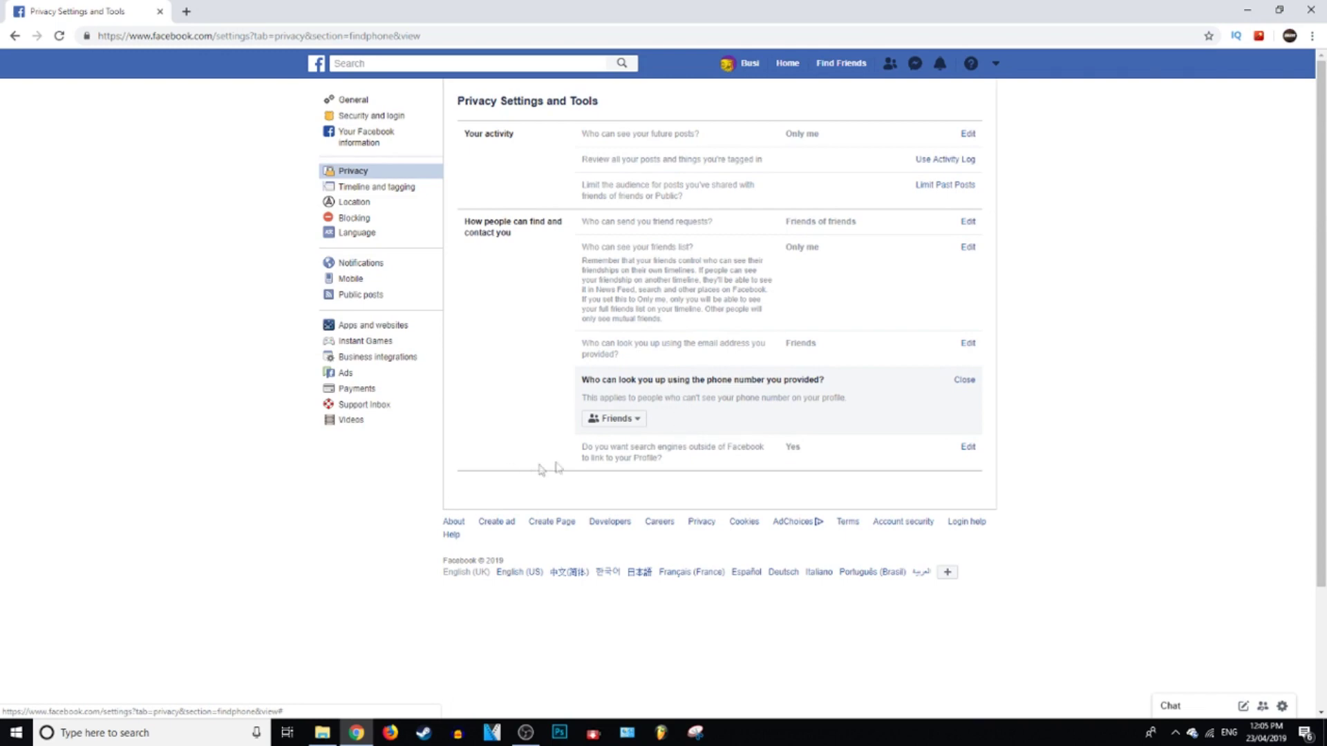
{"action": "left_click", "coordinate": [968, 450]}
- Turn off search-engine linking to the profile so it reads No
{"action": "right_click", "coordinate": [588, 498]}
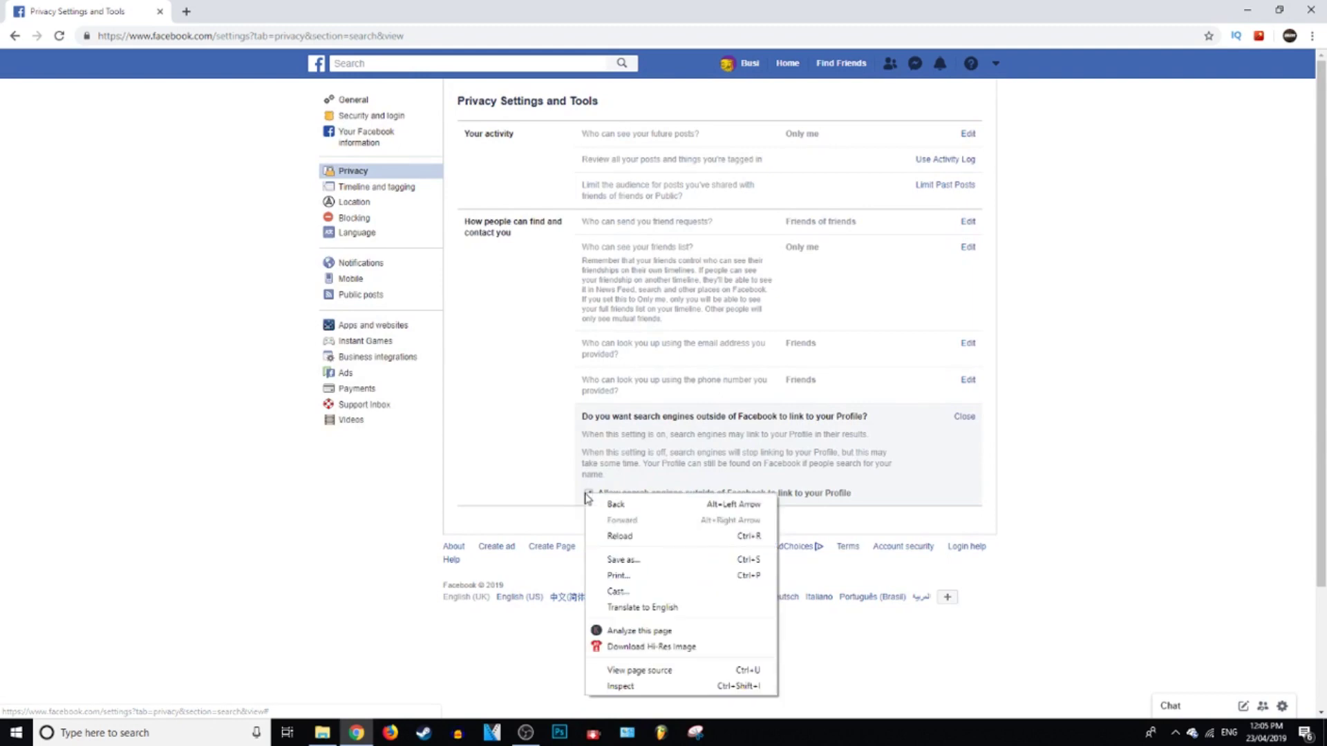
{"action": "left_click", "coordinate": [547, 480]}
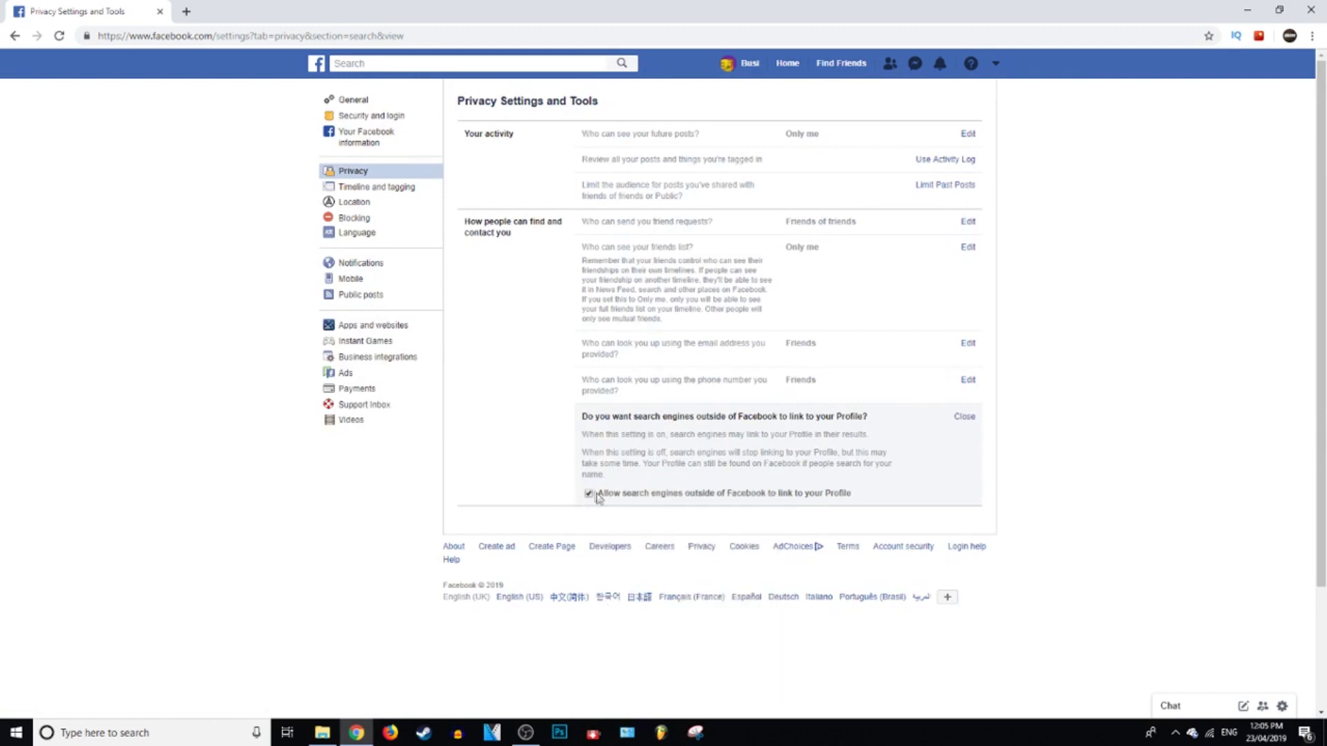
{"action": "left_click", "coordinate": [594, 497]}
{"action": "left_click", "coordinate": [751, 213]}
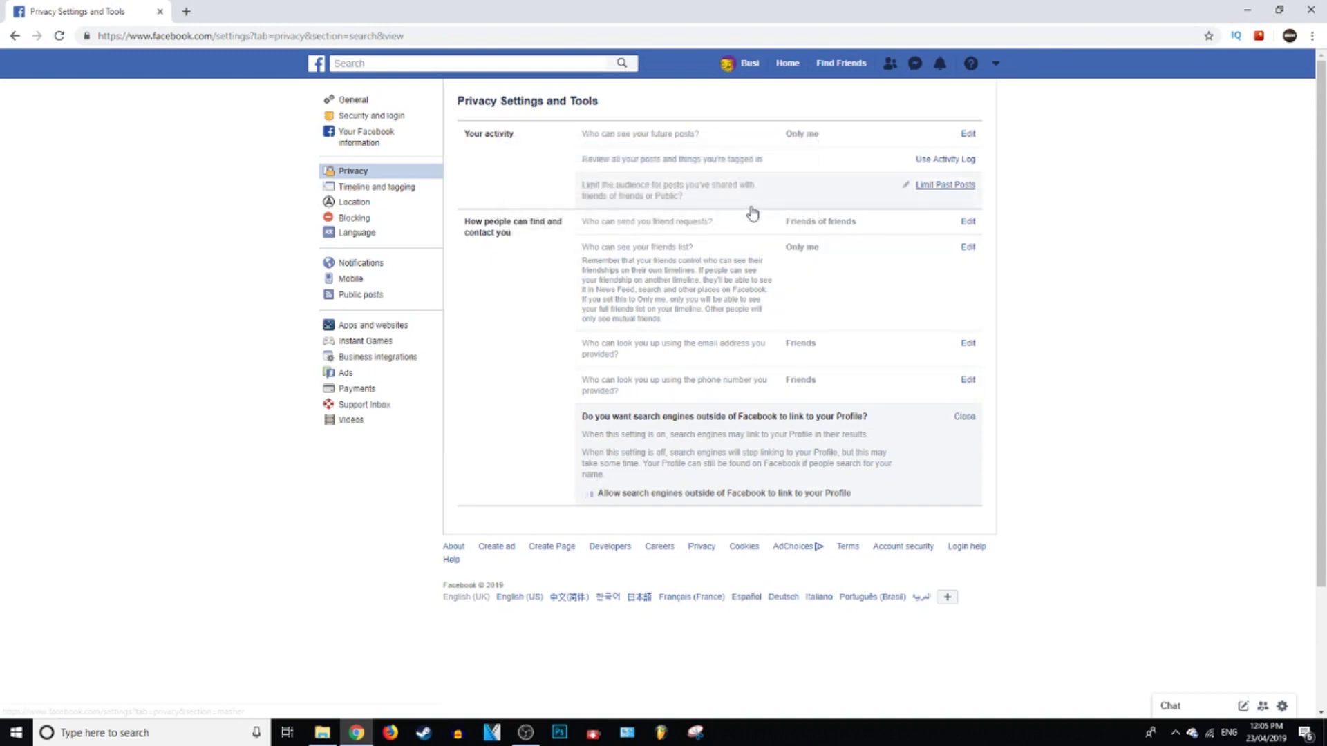
{"action": "left_click", "coordinate": [965, 417]}
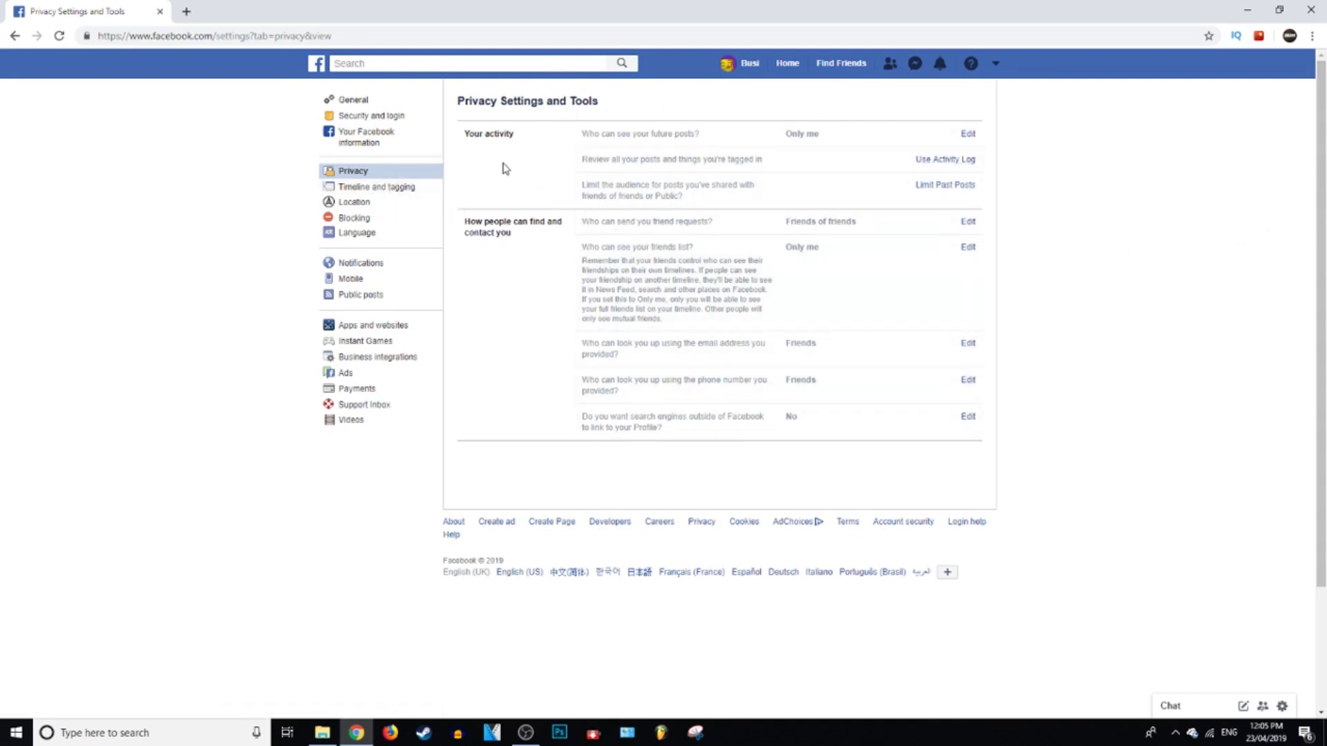
- In Timeline and Tagging, set timeline posting and others' timeline posts to Only me
{"action": "left_click", "coordinate": [419, 187]}
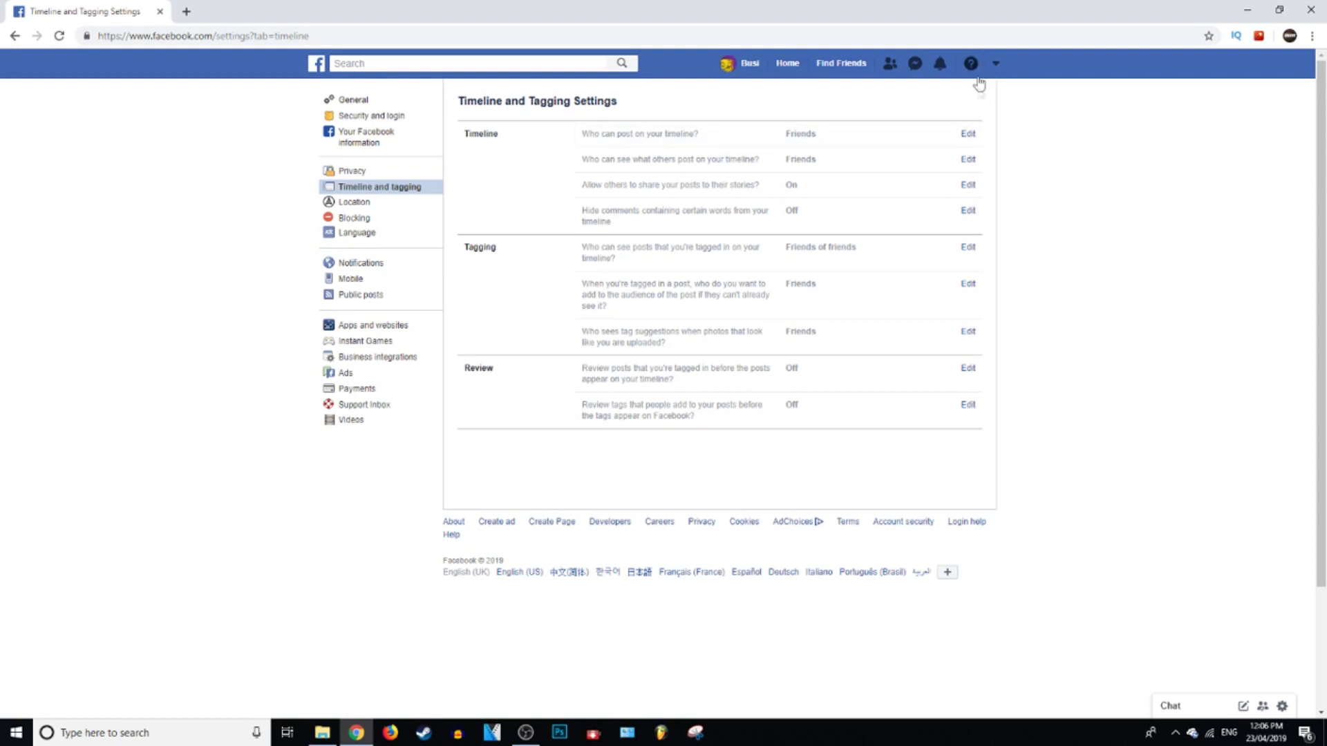
{"action": "left_click", "coordinate": [969, 134]}
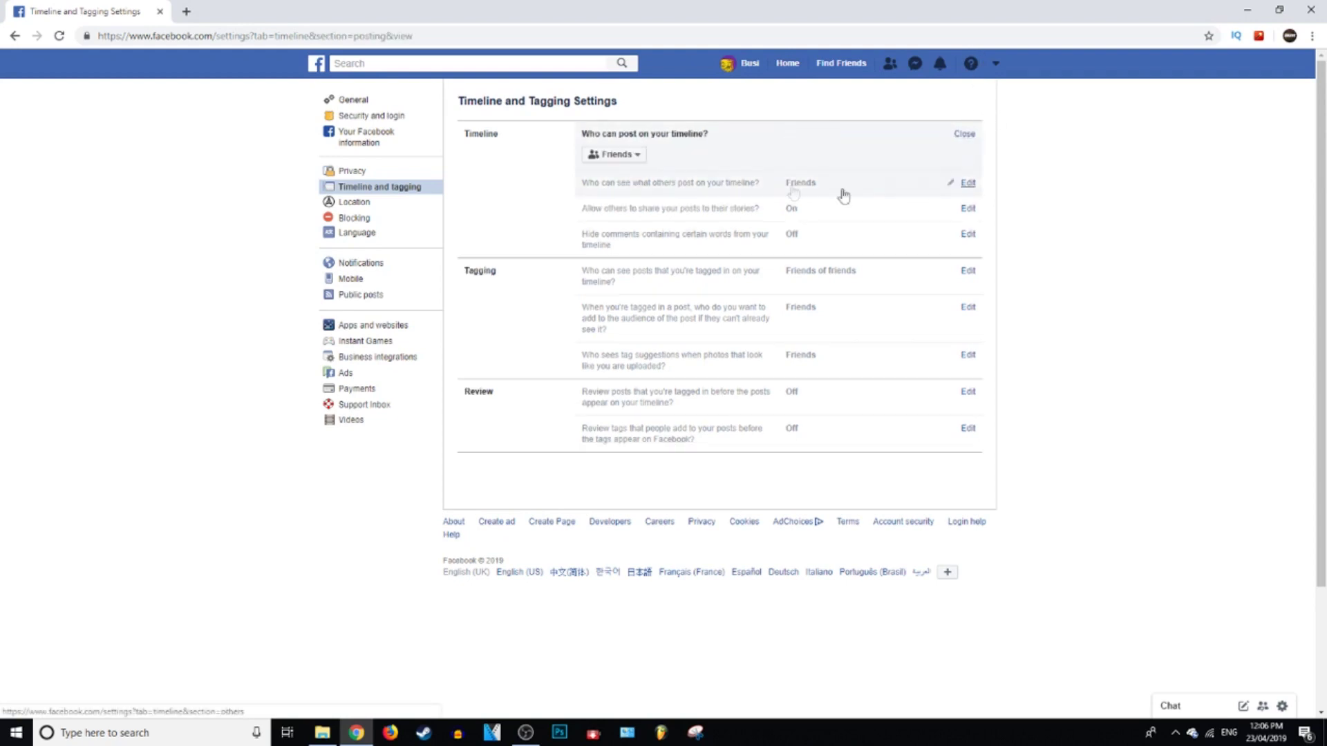
{"action": "left_click", "coordinate": [625, 156]}
{"action": "left_click", "coordinate": [625, 195]}
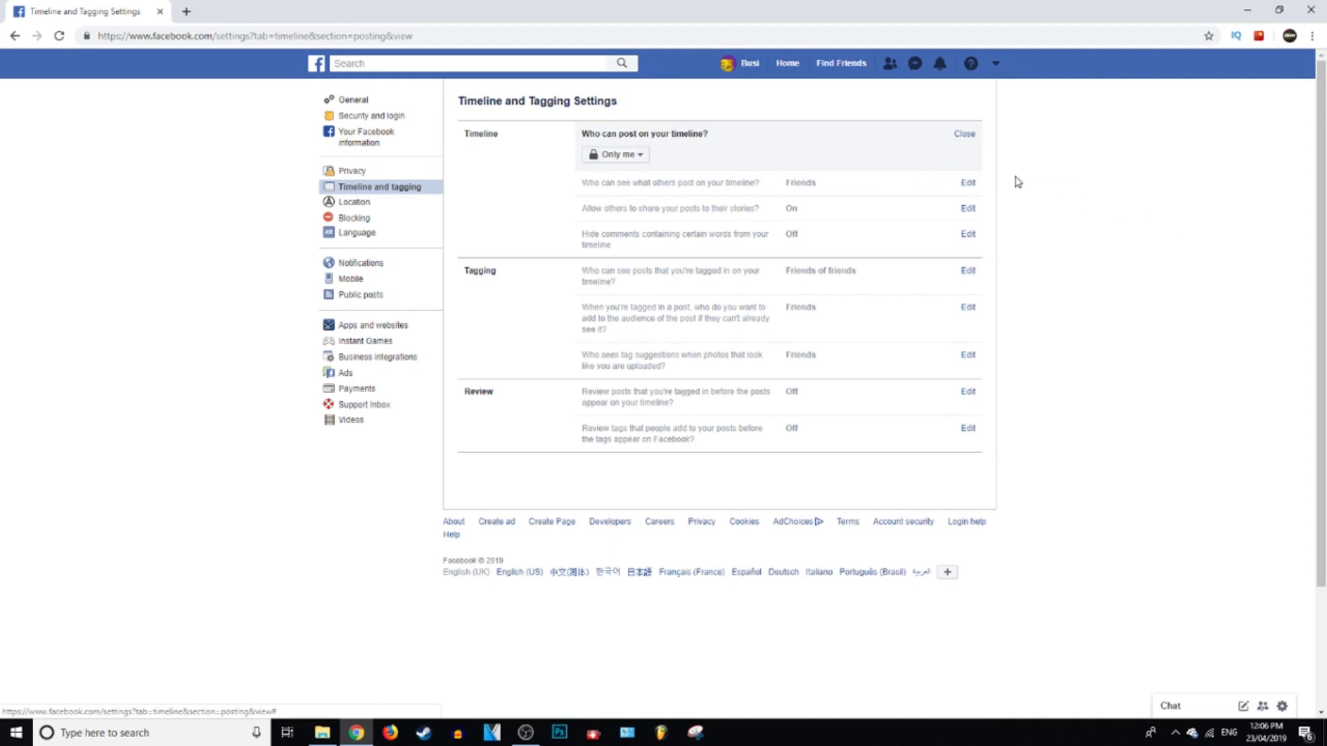
{"action": "left_click", "coordinate": [967, 186]}
{"action": "left_click", "coordinate": [617, 180]}
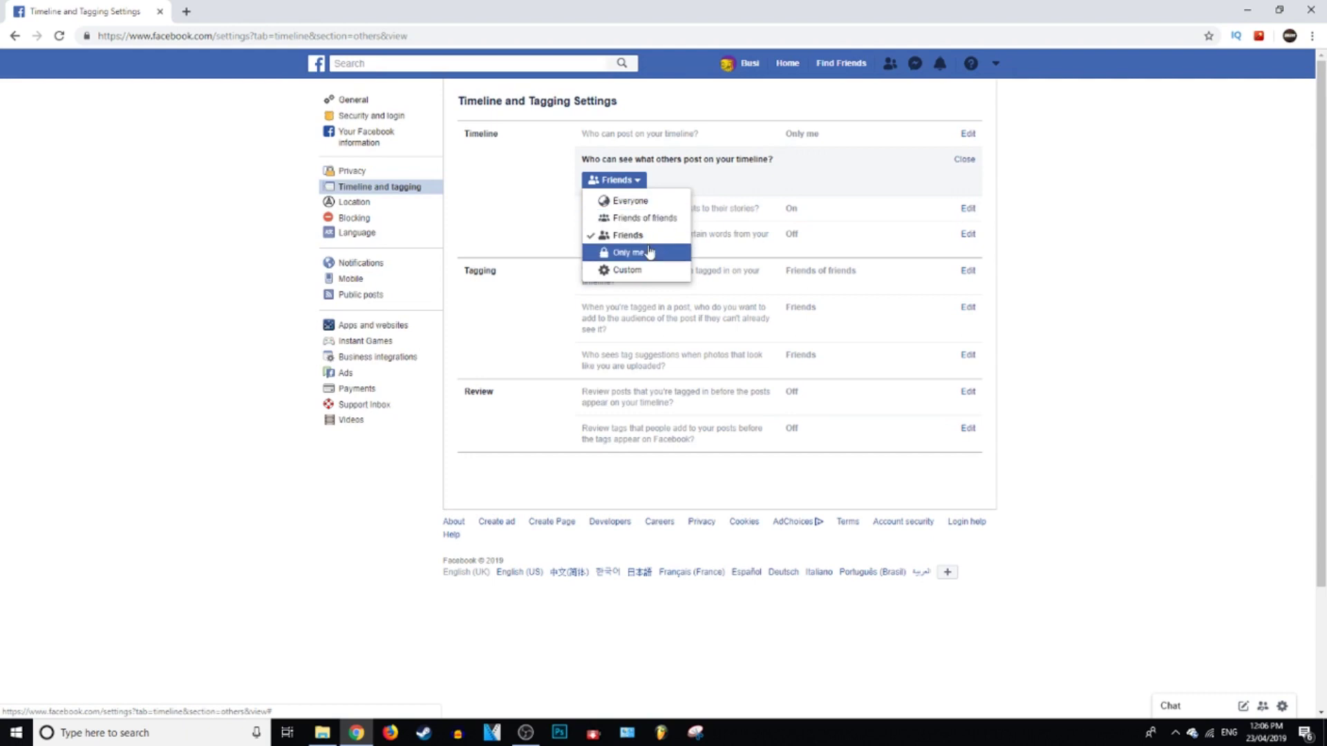
{"action": "left_click", "coordinate": [649, 254]}
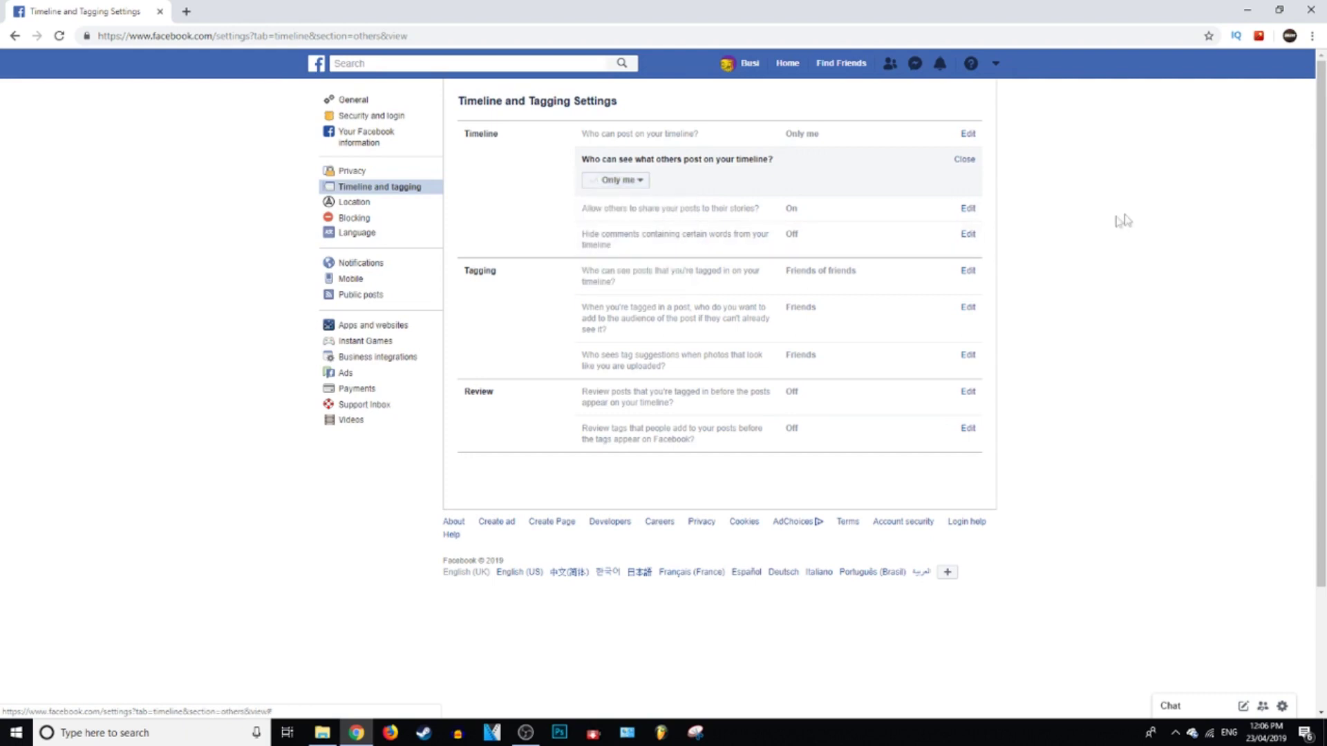
- Set sharing your posts to stories to Disabled
{"action": "left_click", "coordinate": [967, 208]}
{"action": "left_click", "coordinate": [608, 245]}
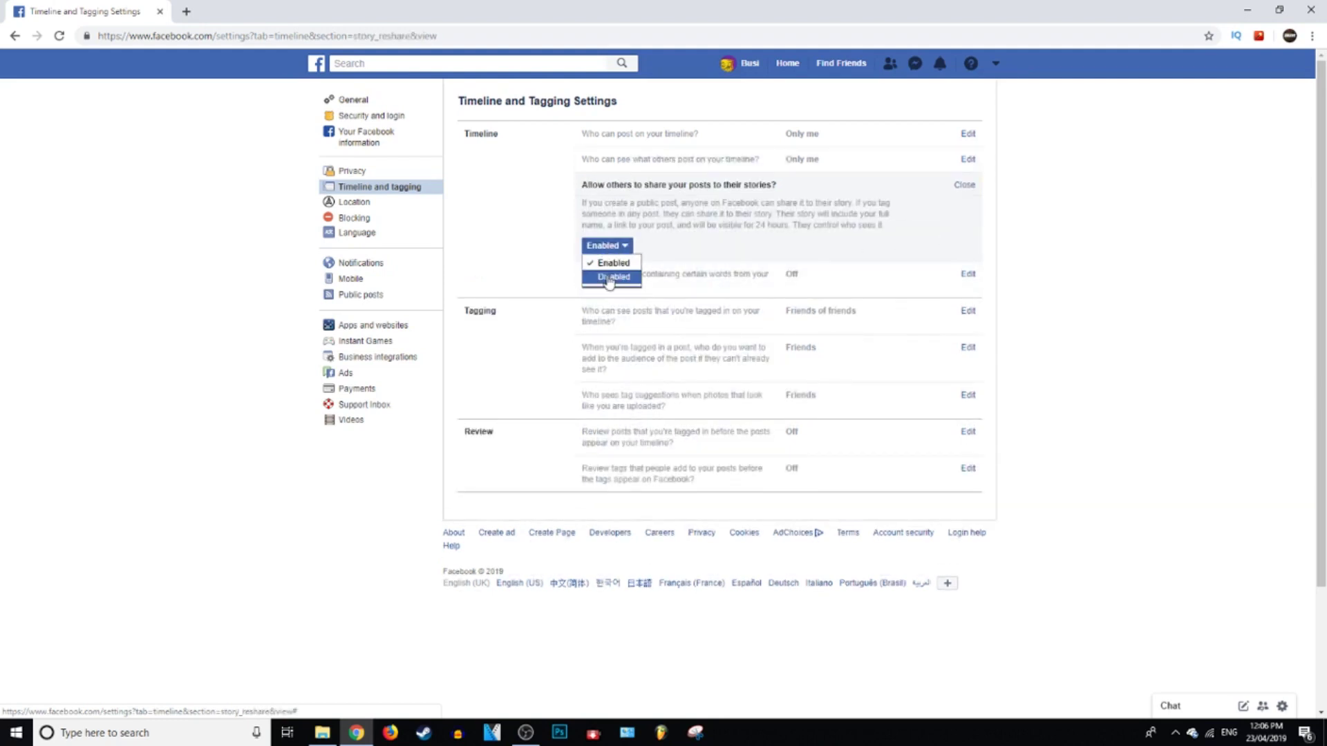
{"action": "left_click", "coordinate": [628, 281]}
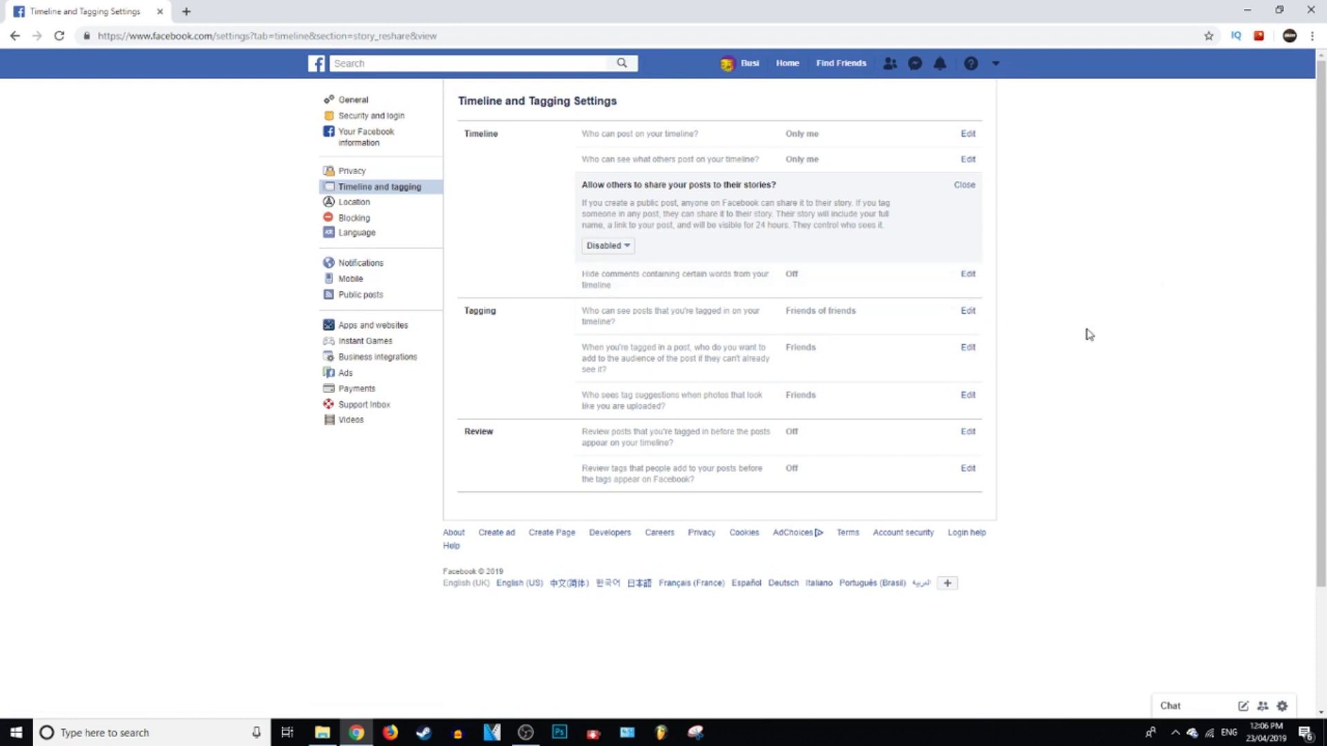
{"action": "scroll", "coordinate": [1088, 334], "scroll_direction": "down", "scroll_amount": 2}
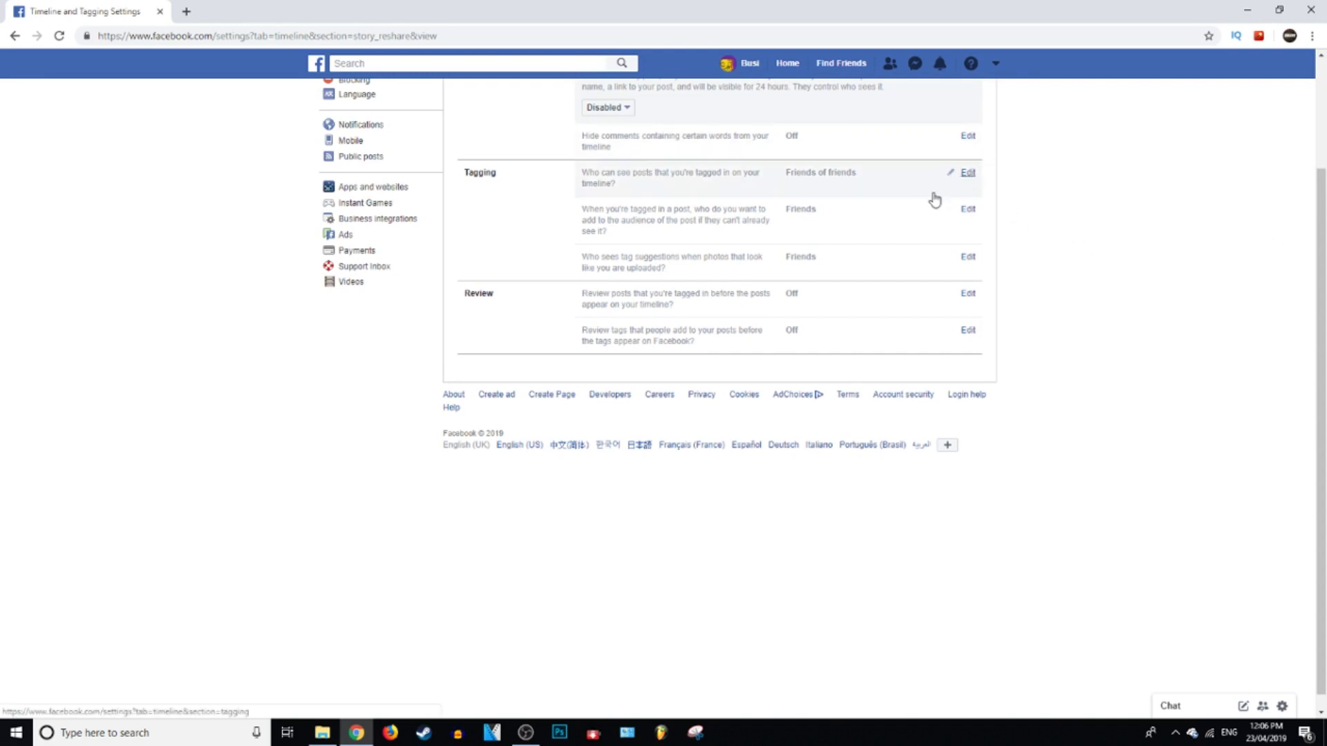
- Set tagged-post visibility and tagged-post audience expansion both to Only me
{"action": "left_click", "coordinate": [967, 174]}
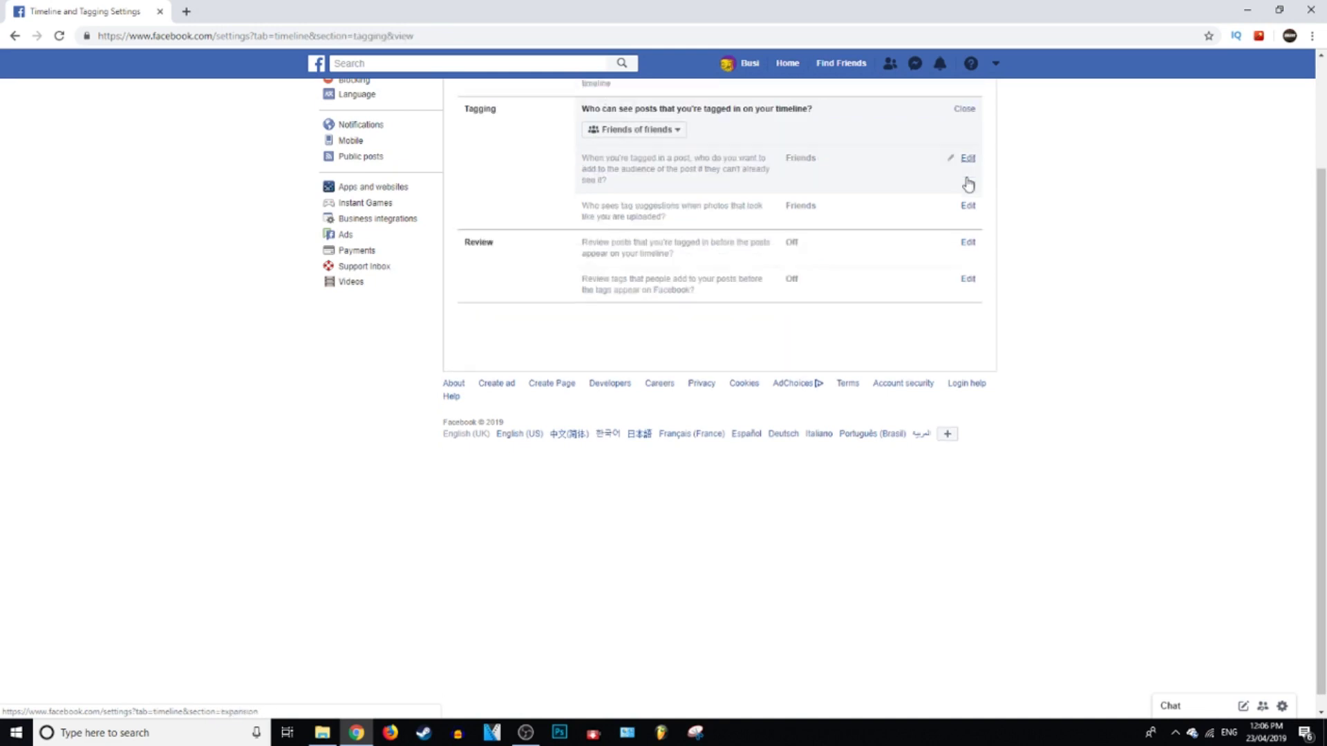
{"action": "left_click", "coordinate": [634, 129]}
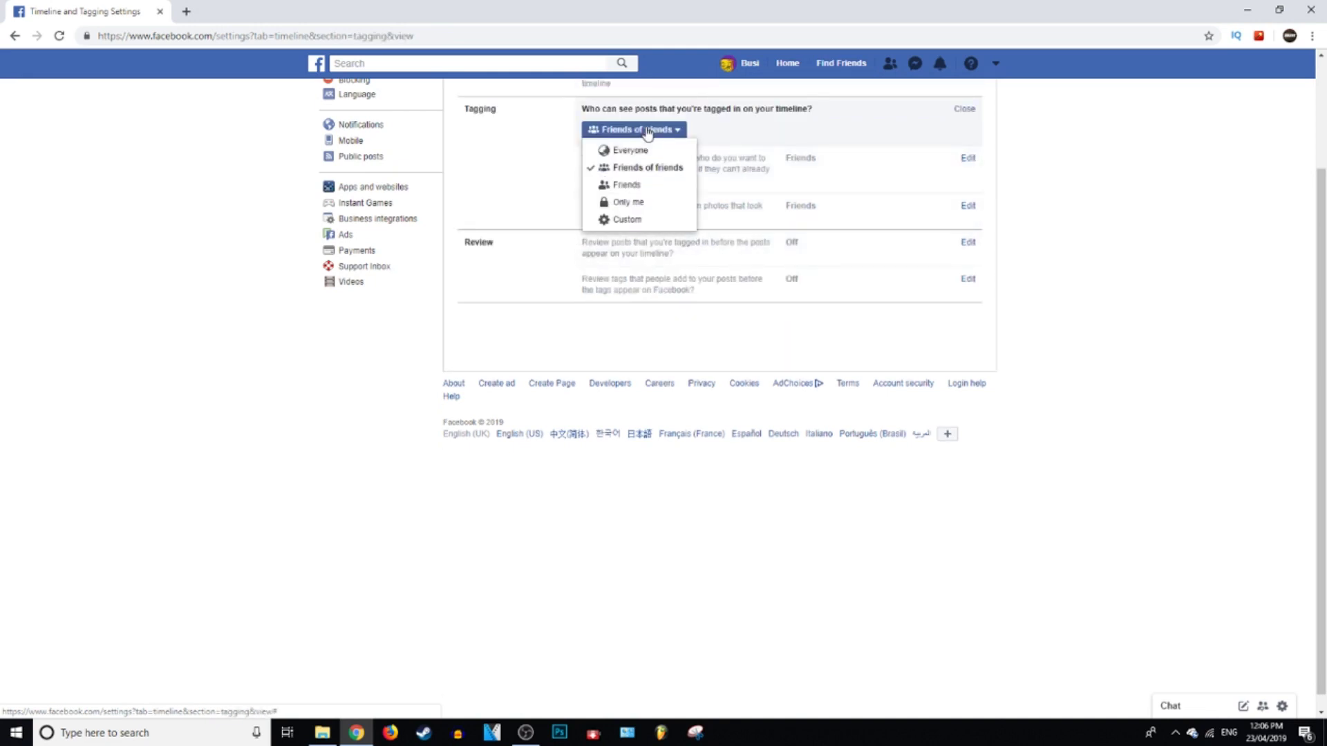
{"action": "left_click", "coordinate": [627, 201]}
{"action": "scroll", "coordinate": [1120, 202], "scroll_direction": "up", "scroll_amount": 2}
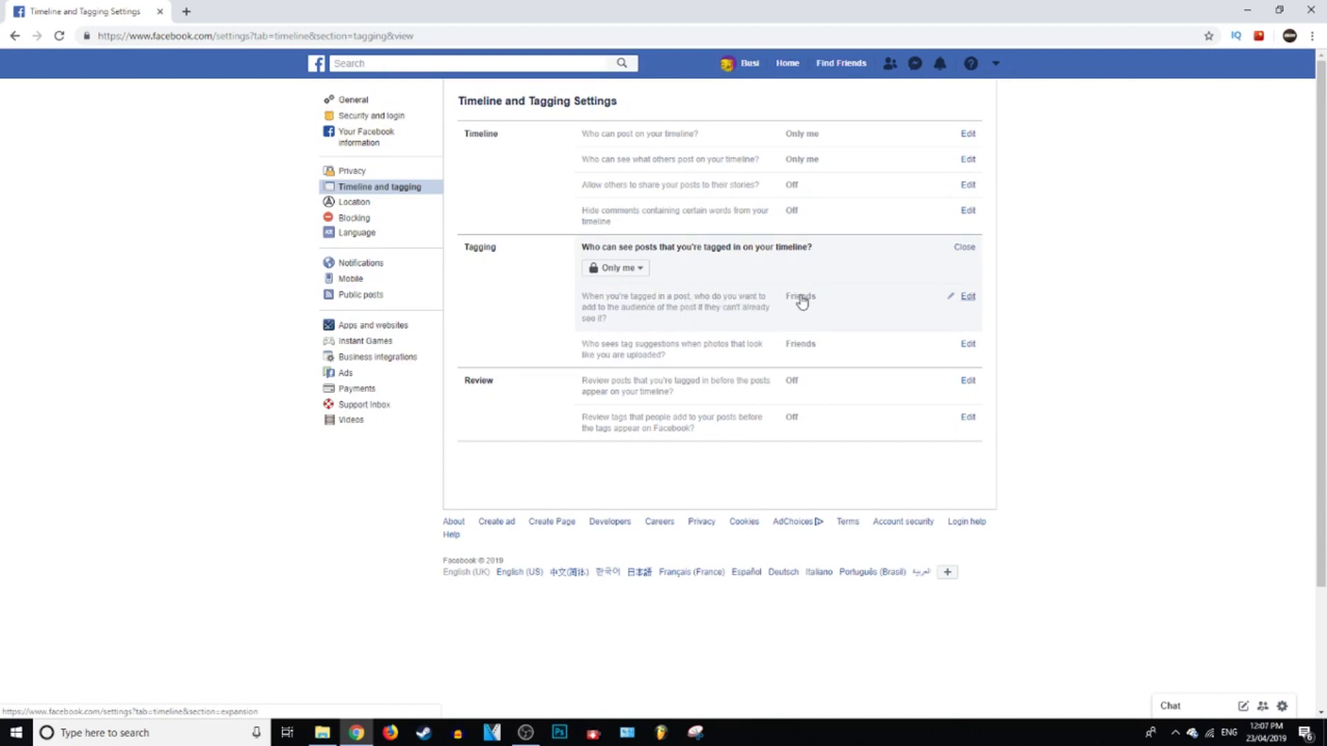
{"action": "left_click", "coordinate": [968, 297]}
{"action": "left_click", "coordinate": [618, 333]}
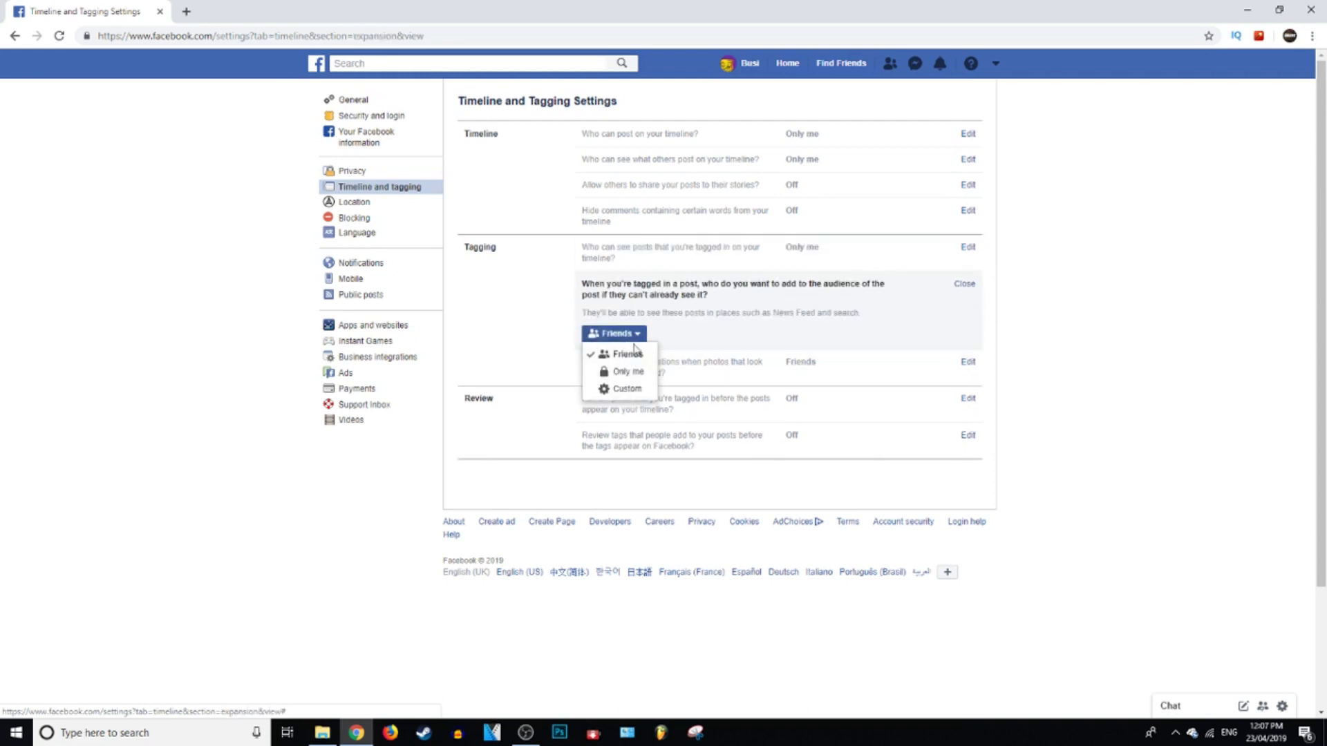
{"action": "left_click", "coordinate": [627, 372]}
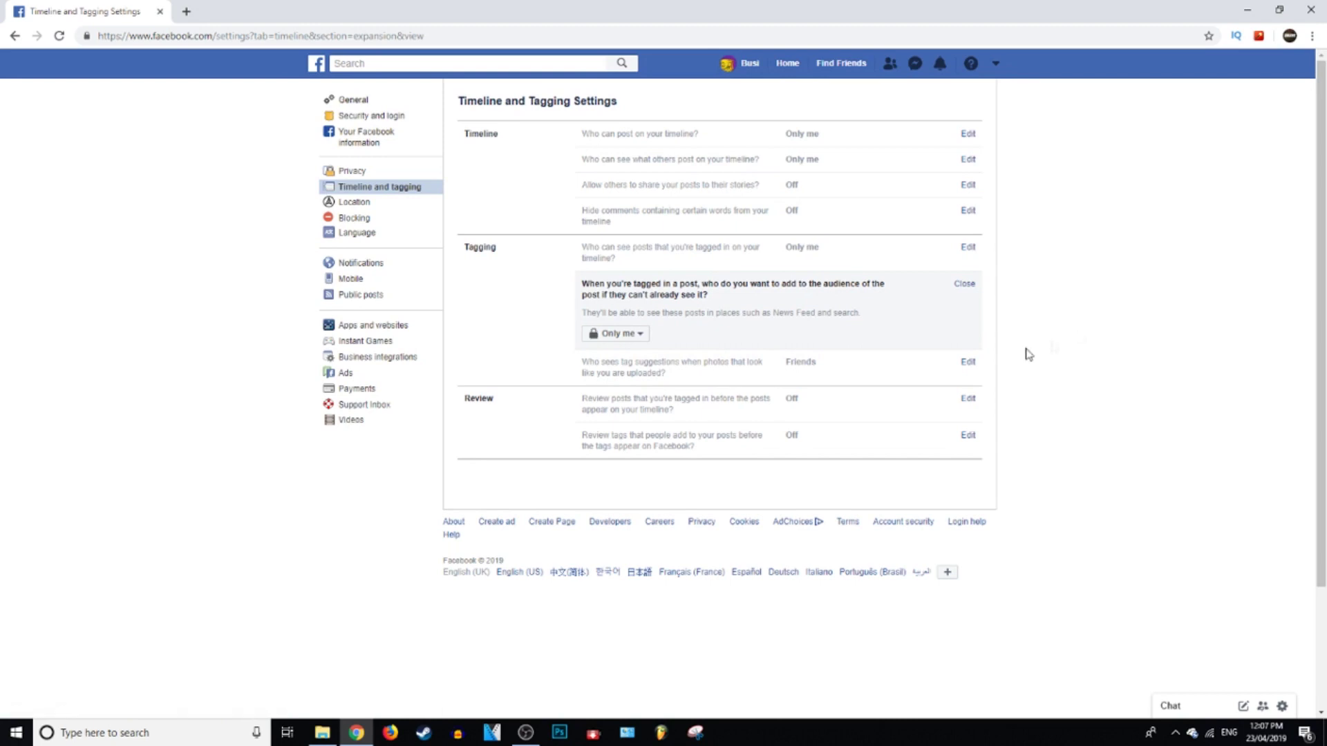
- Set tag suggestions to No one and collapse that setting
{"action": "left_click", "coordinate": [622, 362]}
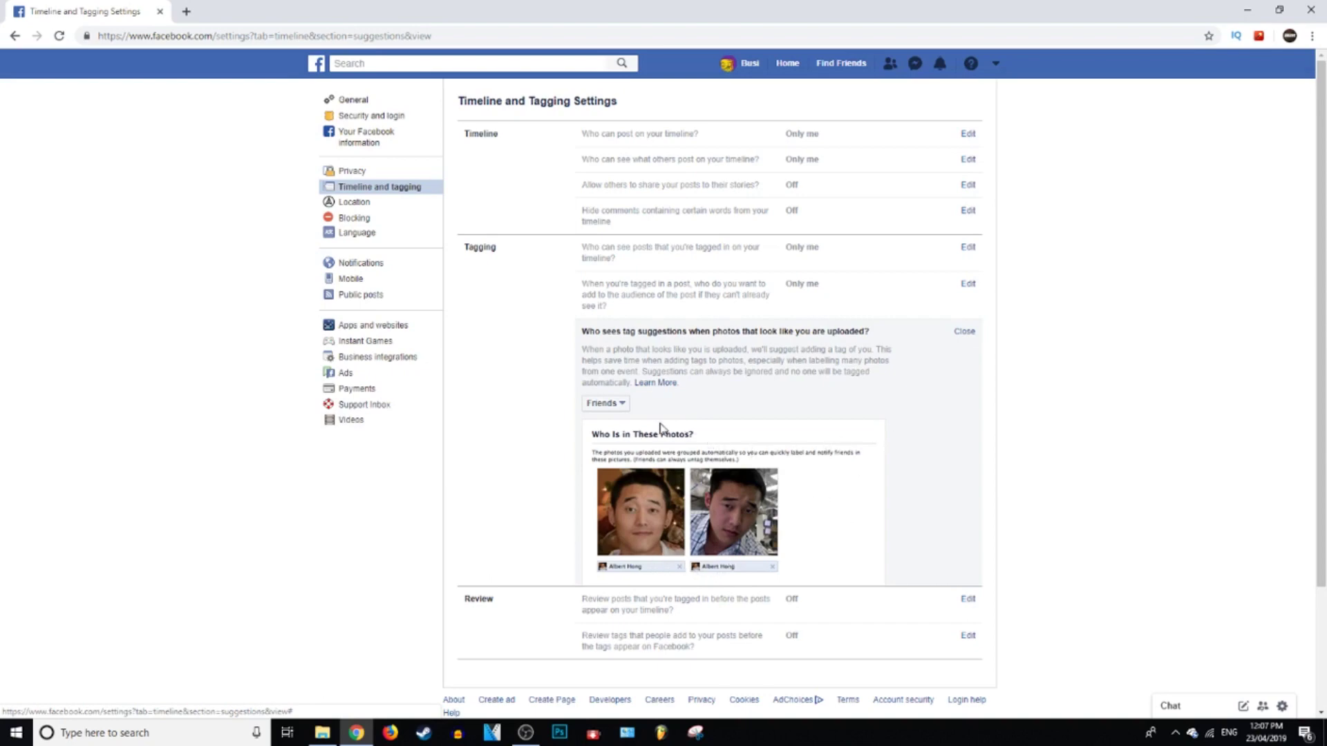
{"action": "left_click", "coordinate": [615, 406]}
{"action": "left_click", "coordinate": [612, 434]}
{"action": "left_click", "coordinate": [965, 330]}
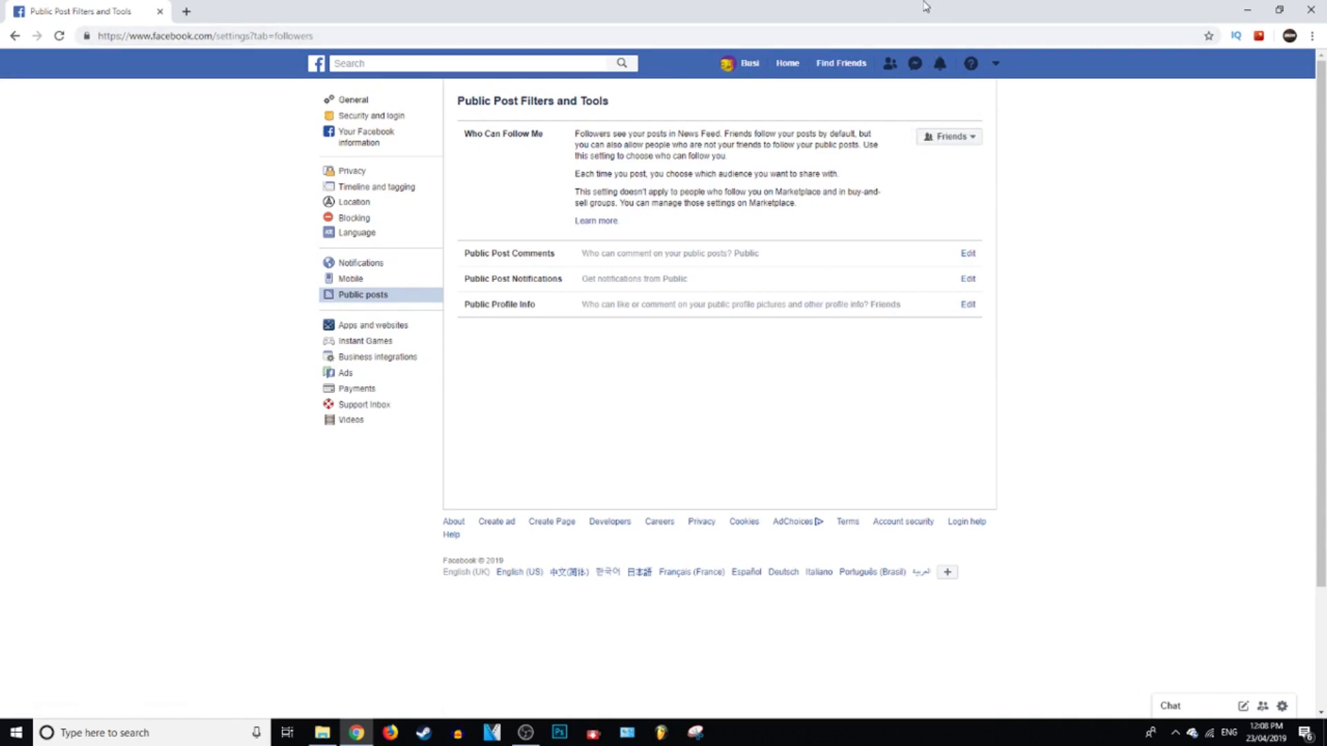
- Keep followers at Friends and restrict public post comments to Friends
{"action": "left_click", "coordinate": [962, 136]}
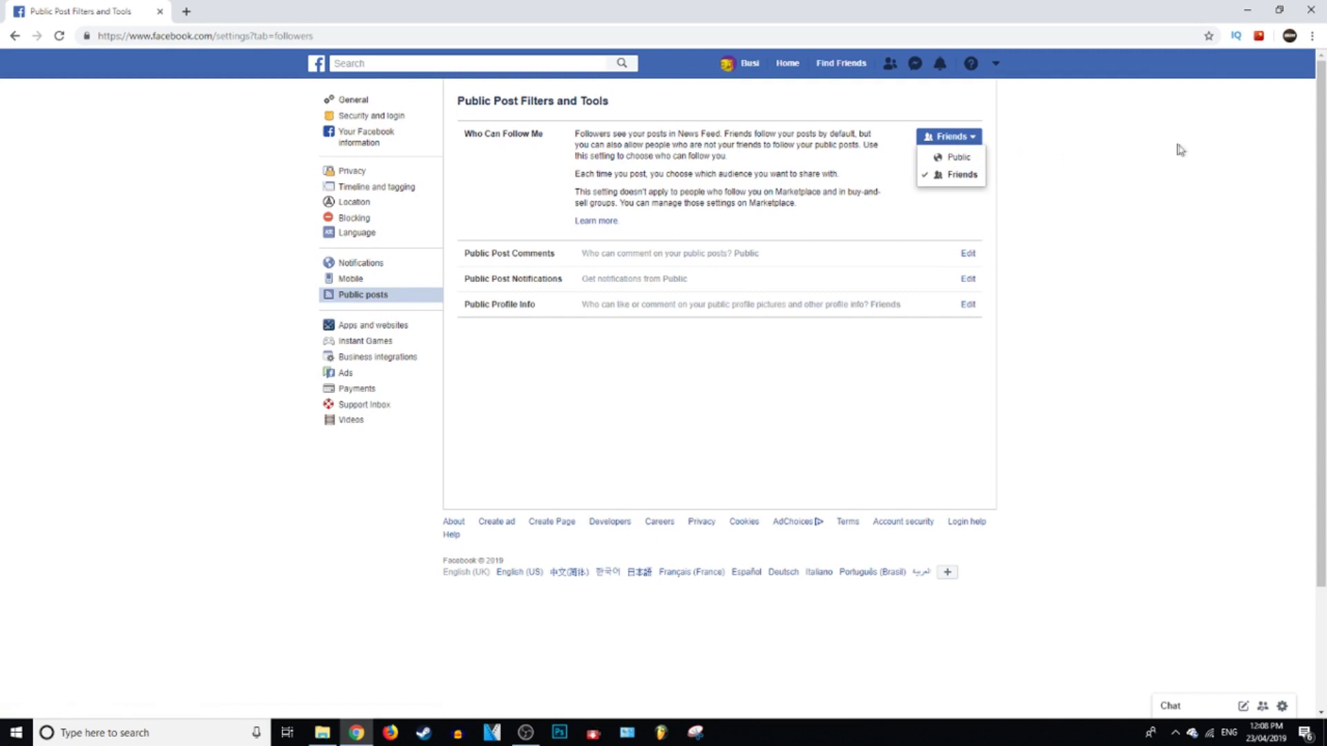
{"action": "left_click", "coordinate": [969, 174]}
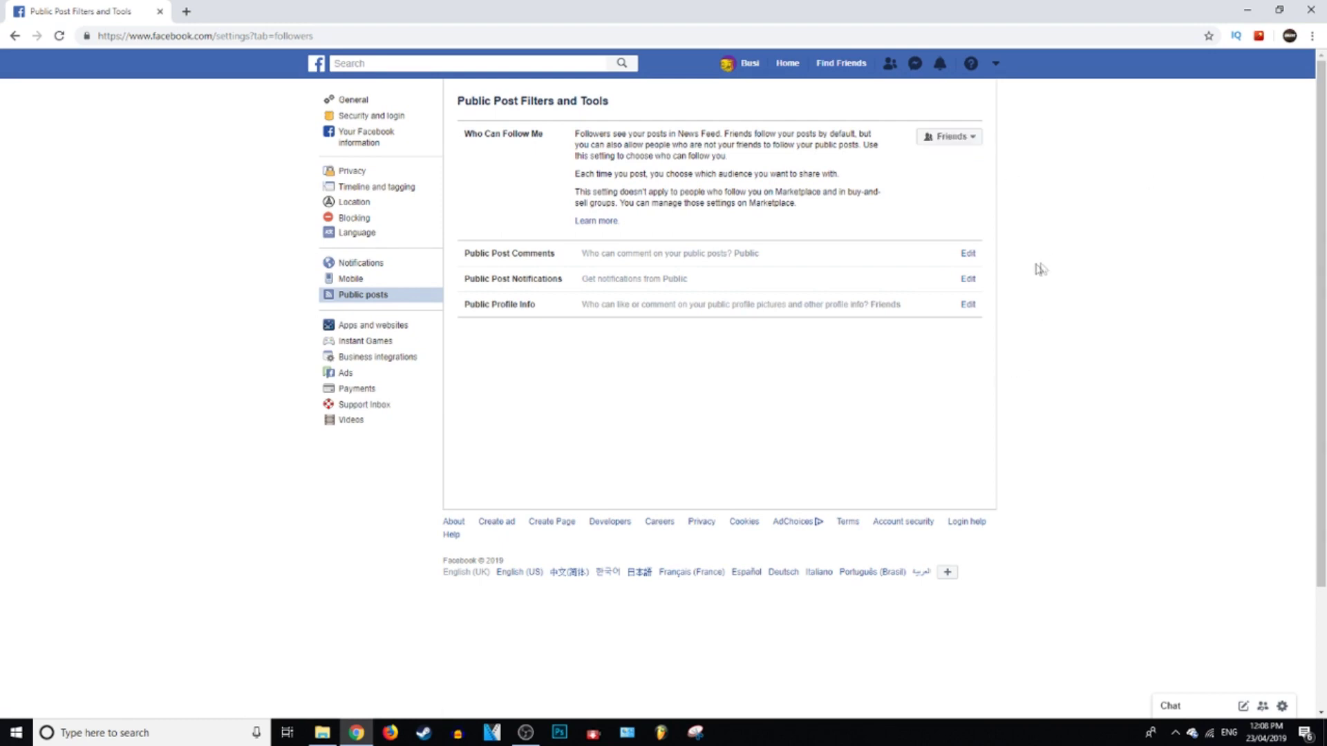
{"action": "mouse_move", "coordinate": [715, 253]}
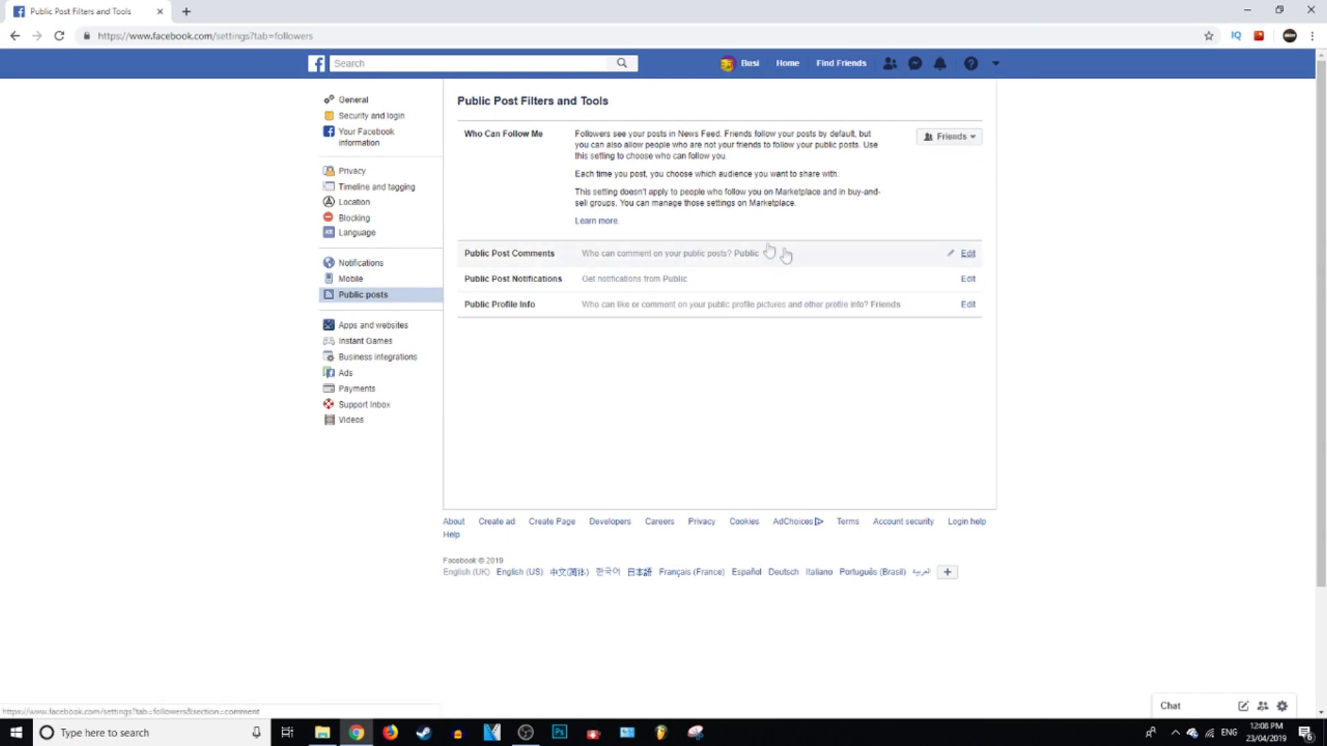
{"action": "left_click", "coordinate": [967, 254]}
{"action": "left_click", "coordinate": [607, 313]}
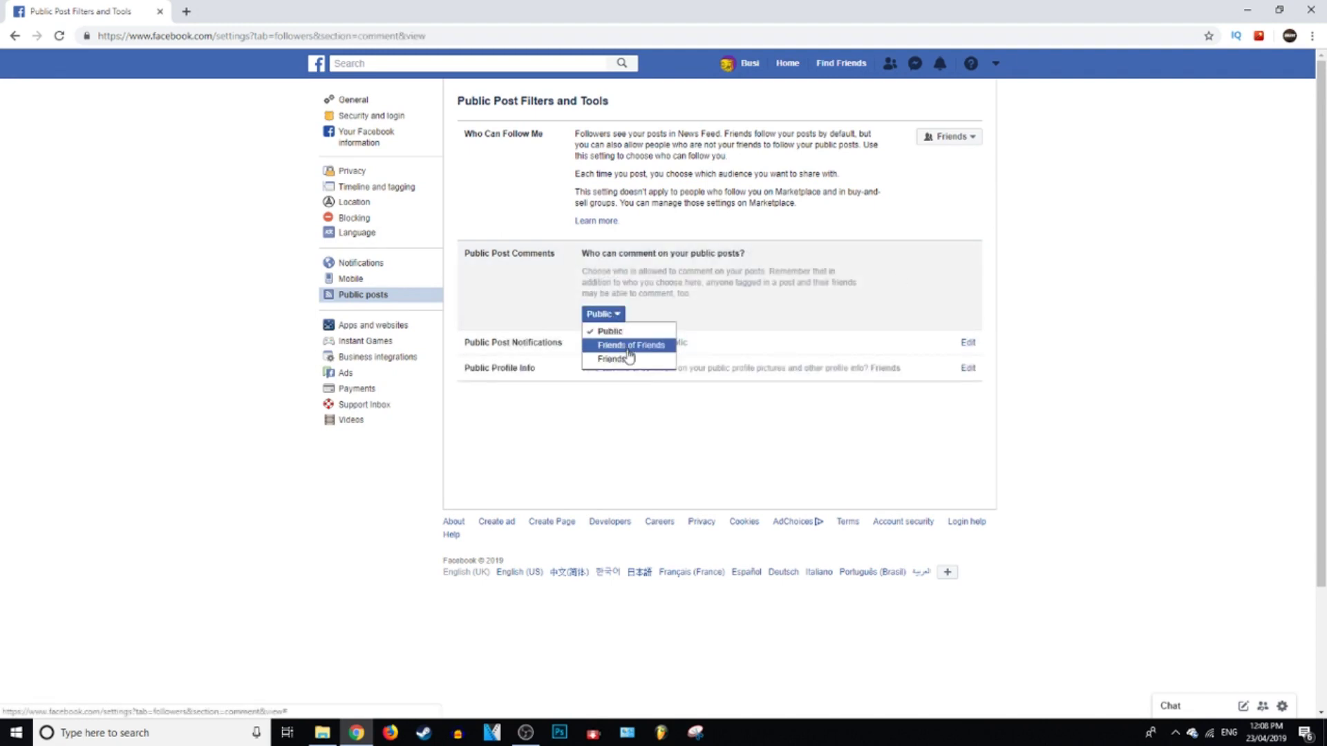
{"action": "left_click", "coordinate": [663, 360]}
- Set public post notifications to Nobody and keep public profile info at Friends
{"action": "left_click", "coordinate": [968, 279]}
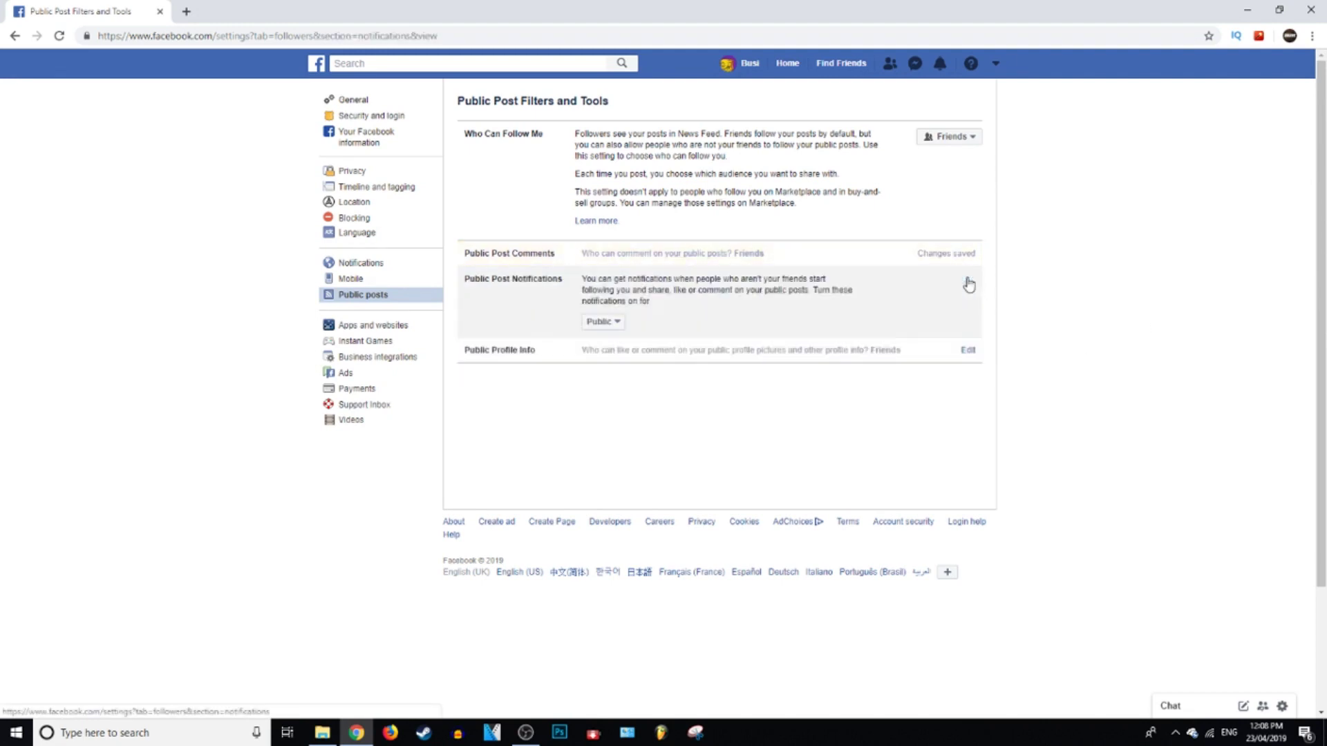
{"action": "left_click", "coordinate": [604, 322]}
{"action": "left_click", "coordinate": [610, 367]}
{"action": "left_click", "coordinate": [967, 304]}
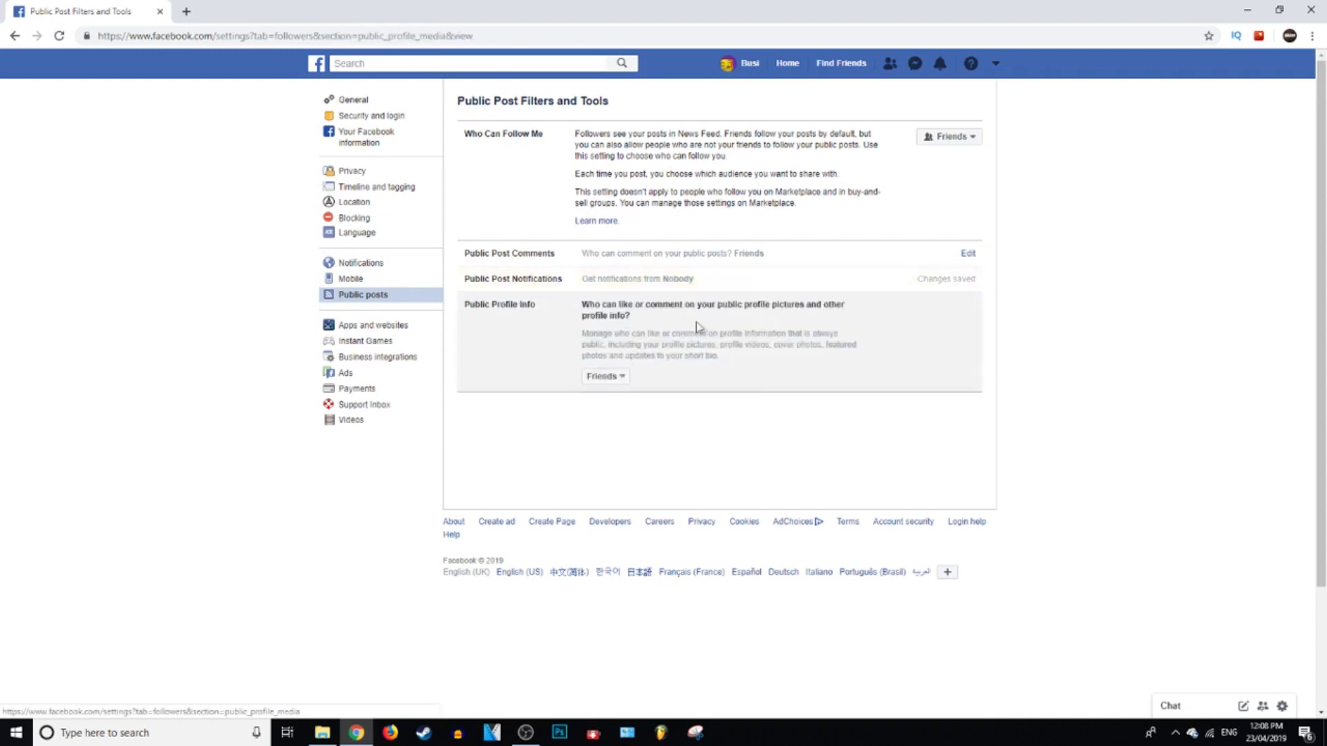
{"action": "left_click", "coordinate": [605, 376]}
{"action": "left_click", "coordinate": [615, 421]}
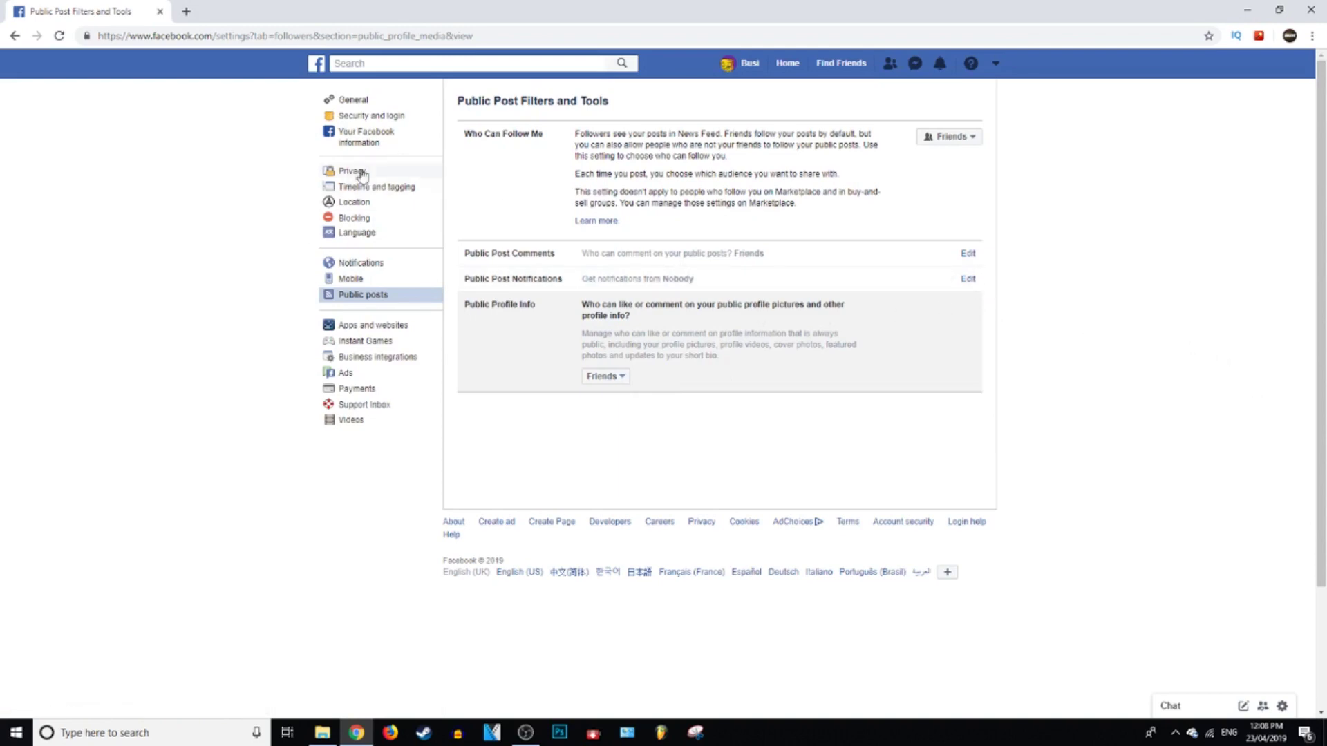
- Visit Security and login, Your Facebook information and General, then open the Busi Ness profile
{"action": "left_click", "coordinate": [361, 118]}
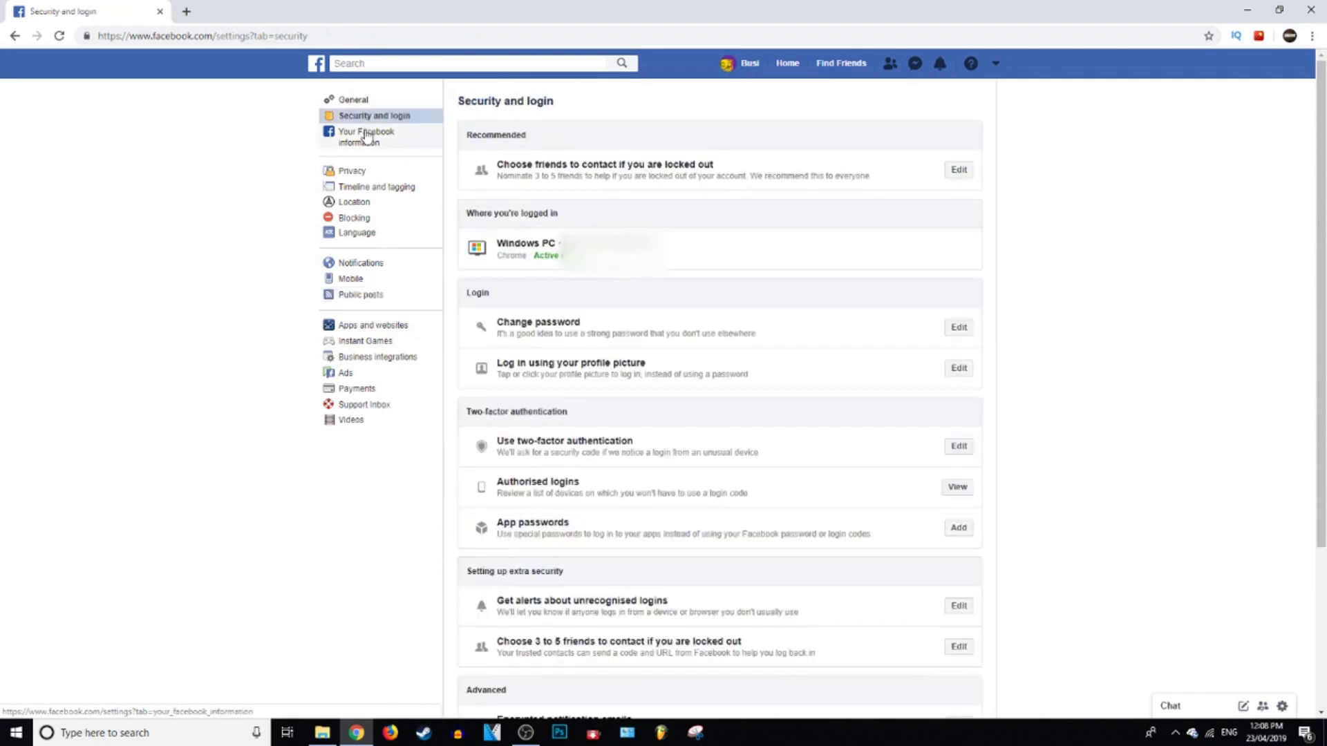
{"action": "left_click", "coordinate": [365, 137]}
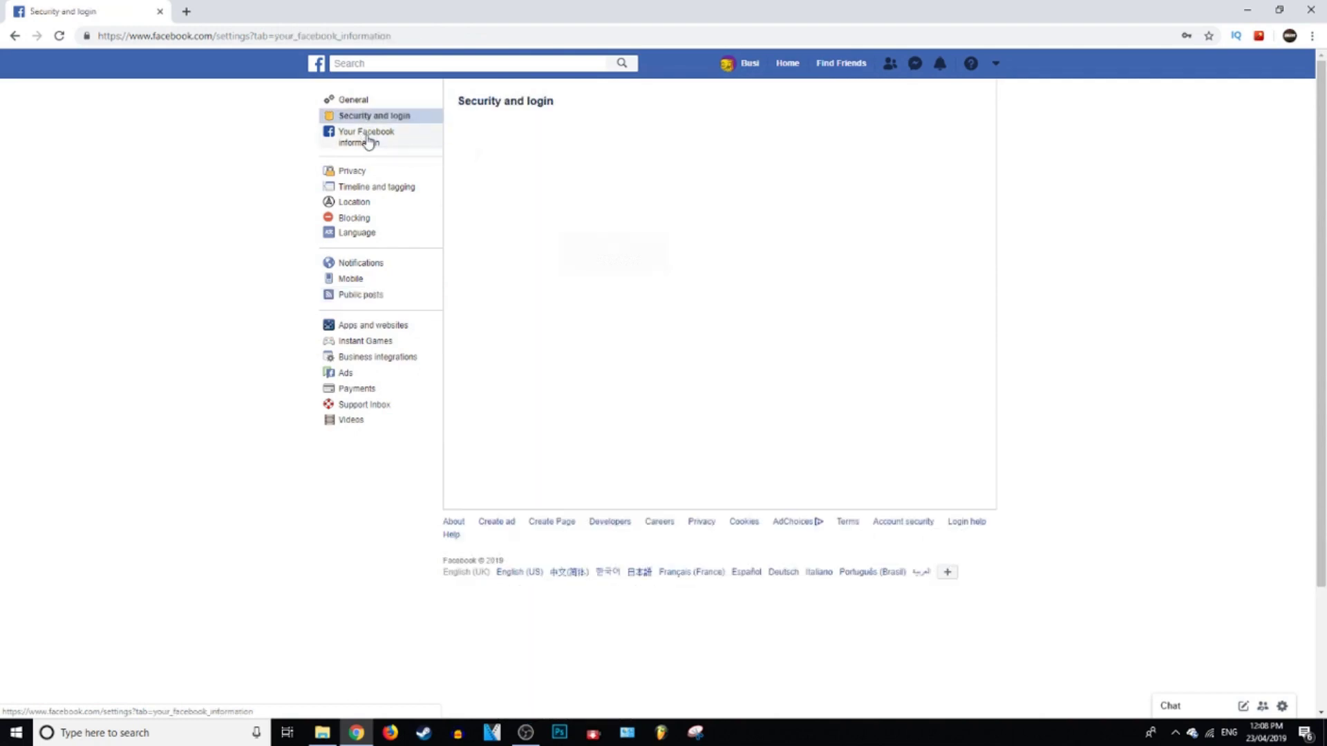
{"action": "left_click", "coordinate": [367, 105]}
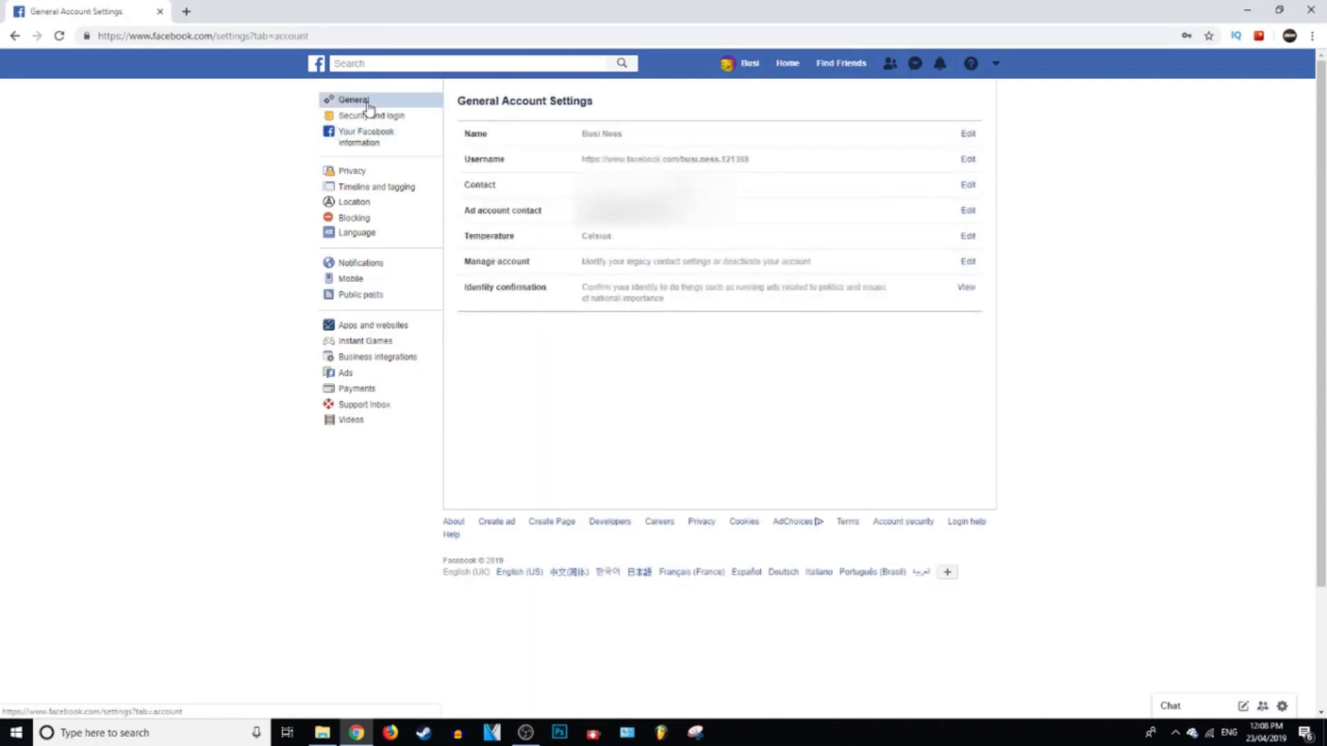
{"action": "left_click", "coordinate": [740, 71]}
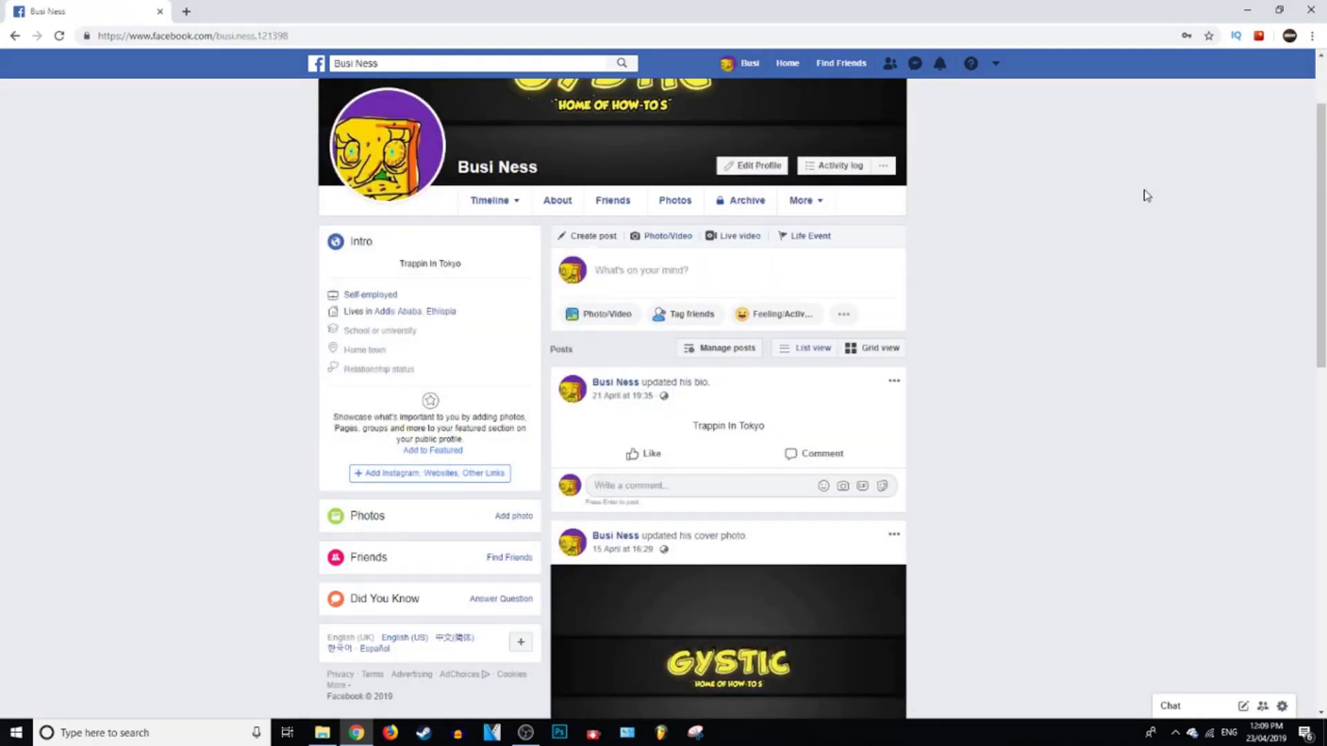